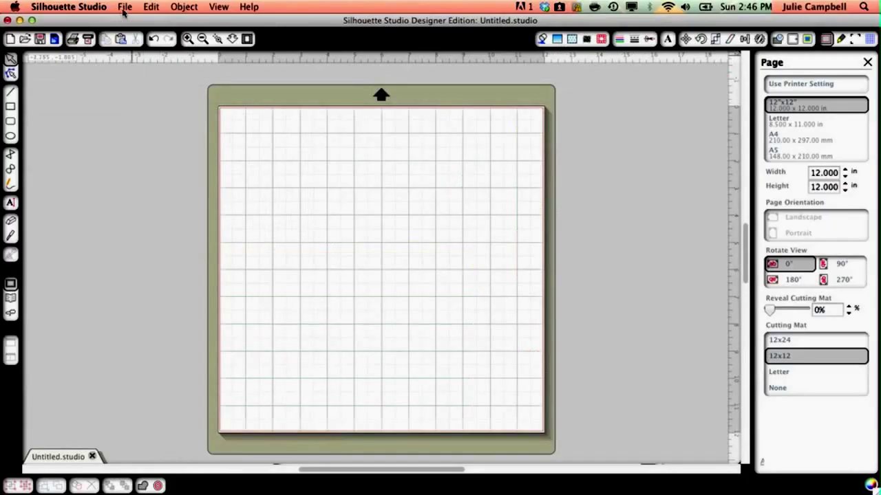
# - Open the recent file december printables.png onto the mat
pyautogui.click(124, 7)
pyautogui.moveTo(131, 45)
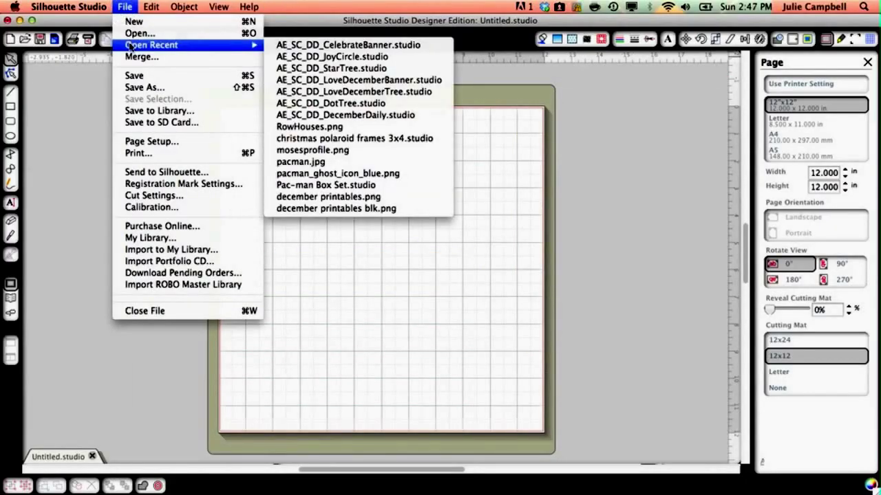
pyautogui.click(367, 198)
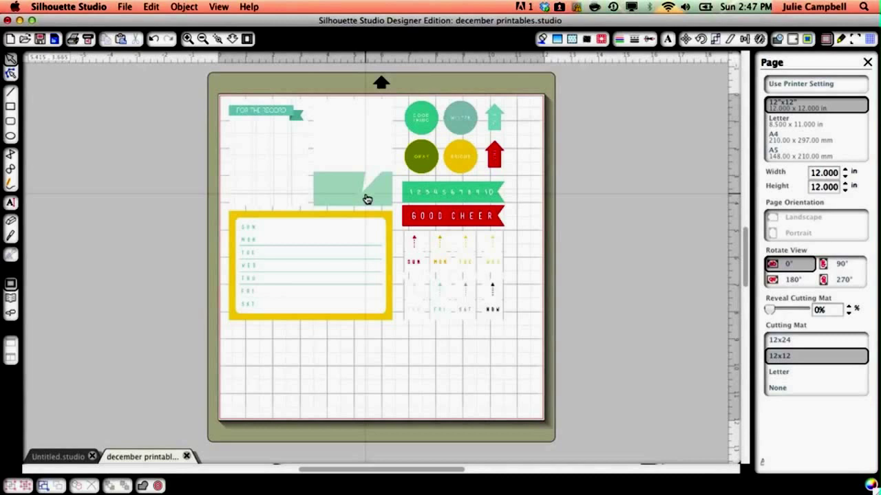
# - Trace the outer edge of the circles, arrows and banners with High Pass Filter off and threshold 100%
pyautogui.click(810, 39)
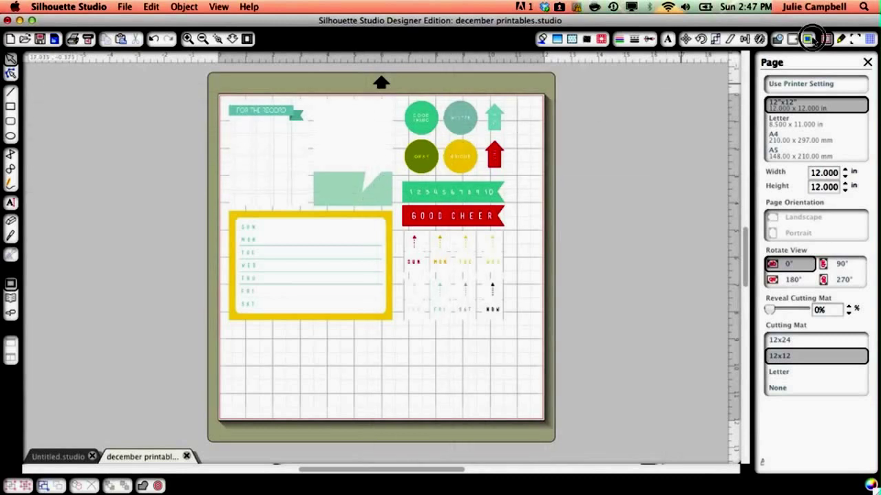
pyautogui.click(785, 87)
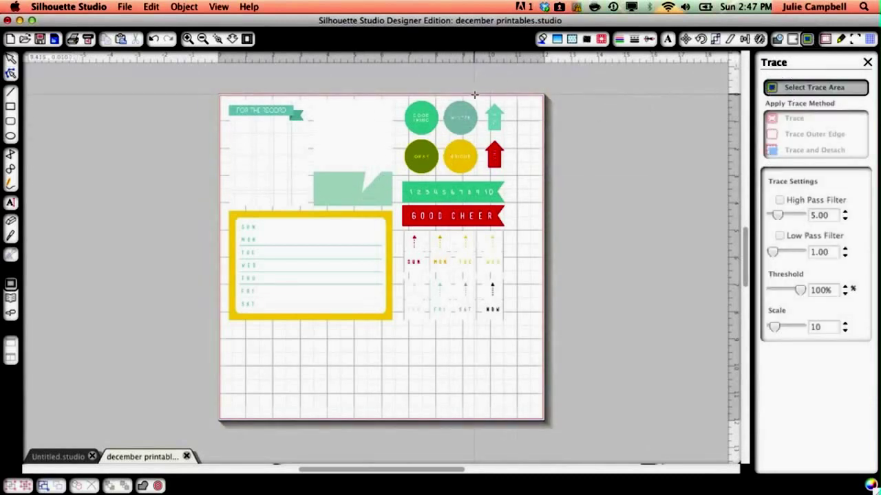
pyautogui.moveTo(399, 86)
pyautogui.mouseDown()
pyautogui.moveTo(460, 117)
pyautogui.moveTo(530, 177)
pyautogui.moveTo(520, 231)
pyautogui.mouseUp()
pyautogui.click(780, 200)
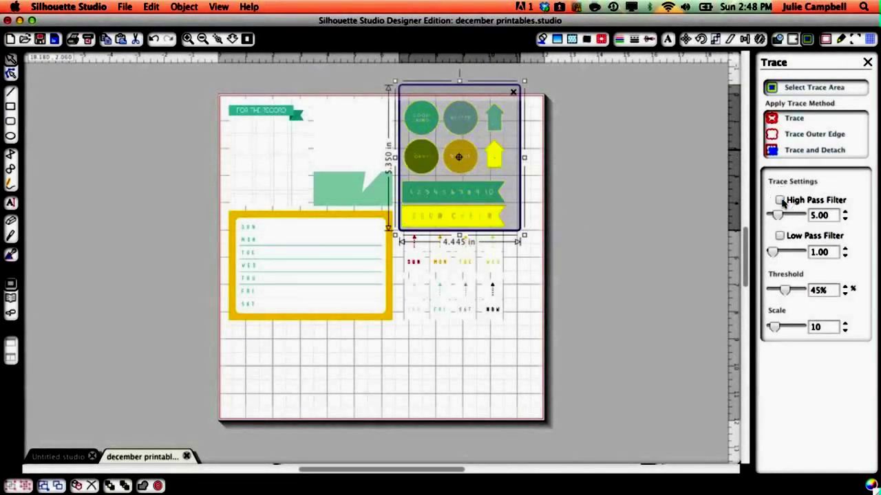
pyautogui.moveTo(784, 290)
pyautogui.mouseDown()
pyautogui.moveTo(809, 291)
pyautogui.moveTo(801, 286)
pyautogui.mouseUp()
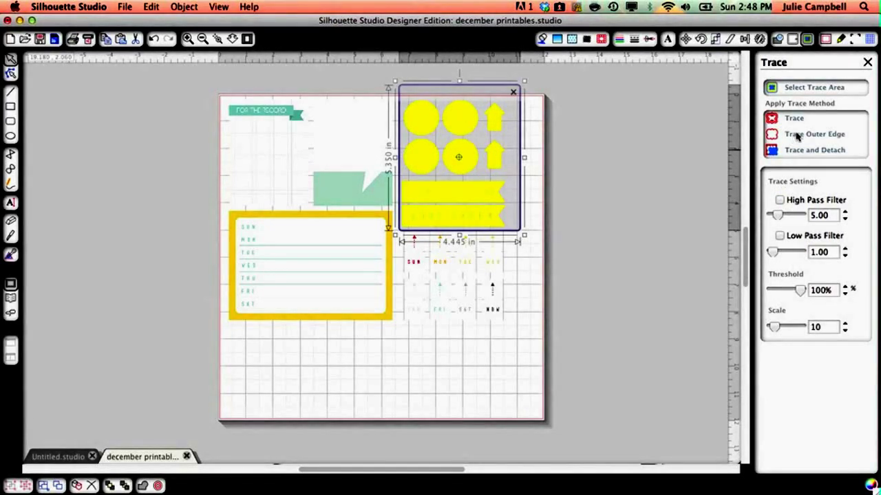
pyautogui.click(796, 136)
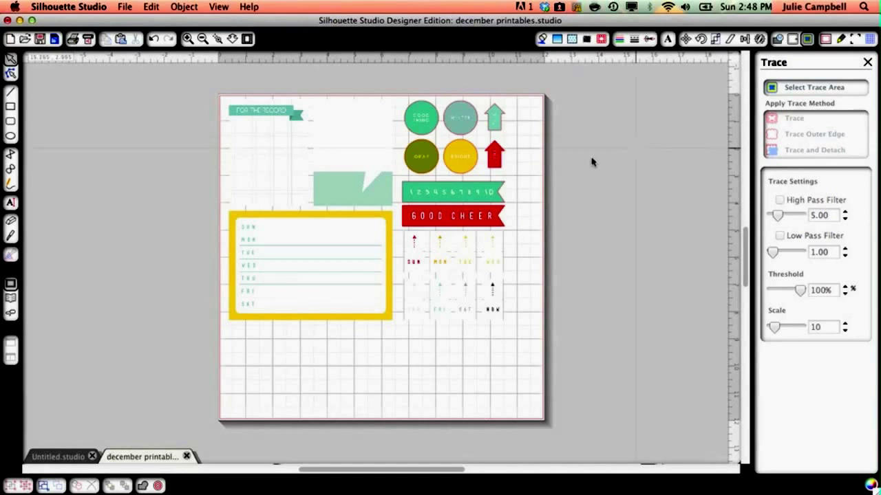
pyautogui.moveTo(471, 157)
pyautogui.mouseDown()
pyautogui.moveTo(428, 167)
pyautogui.moveTo(410, 235)
pyautogui.mouseUp()
pyautogui.press('super+z')
pyautogui.press('super+z')
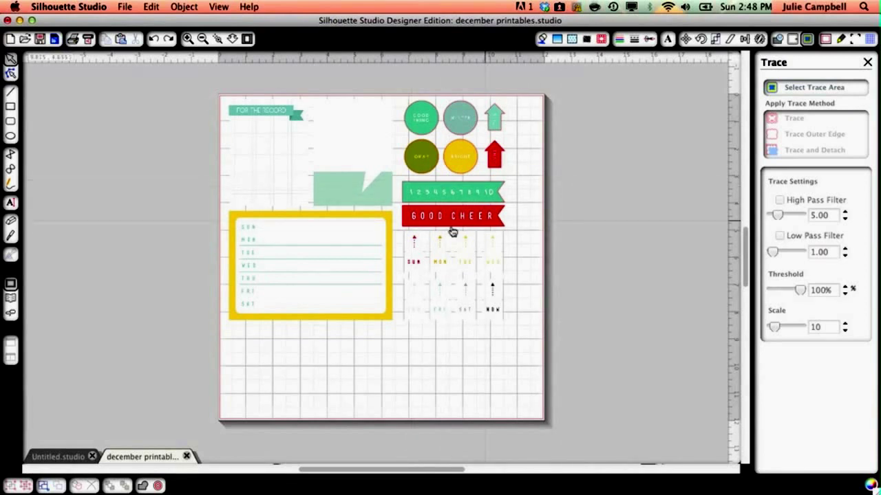
# - Trace the yellow calendar card's outer edge with High Pass Filter off and threshold 100%
pyautogui.click(789, 91)
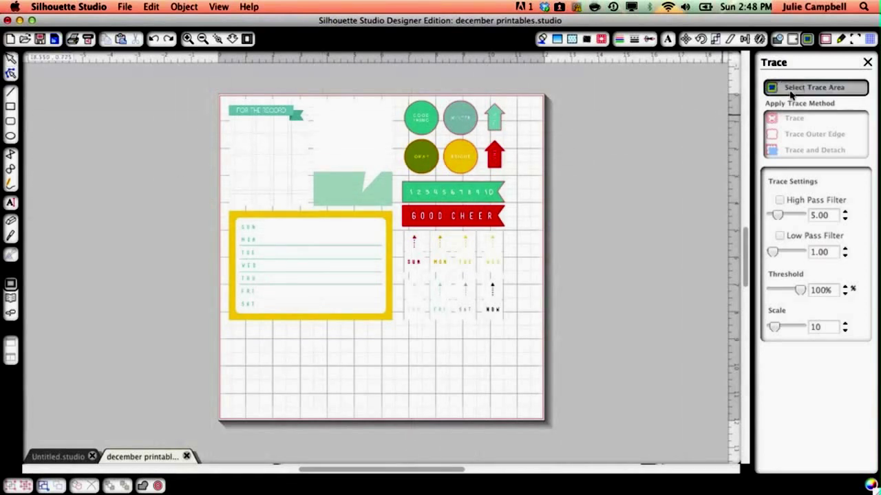
pyautogui.moveTo(224, 208)
pyautogui.mouseDown()
pyautogui.moveTo(322, 296)
pyautogui.moveTo(399, 321)
pyautogui.moveTo(398, 332)
pyautogui.mouseUp()
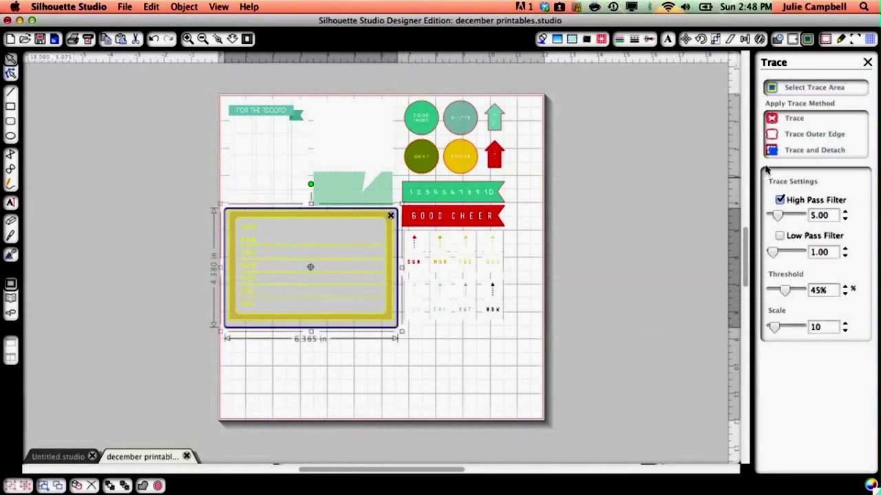
pyautogui.click(779, 200)
pyautogui.moveTo(783, 290); pyautogui.dragTo(820, 290)
pyautogui.click(800, 135)
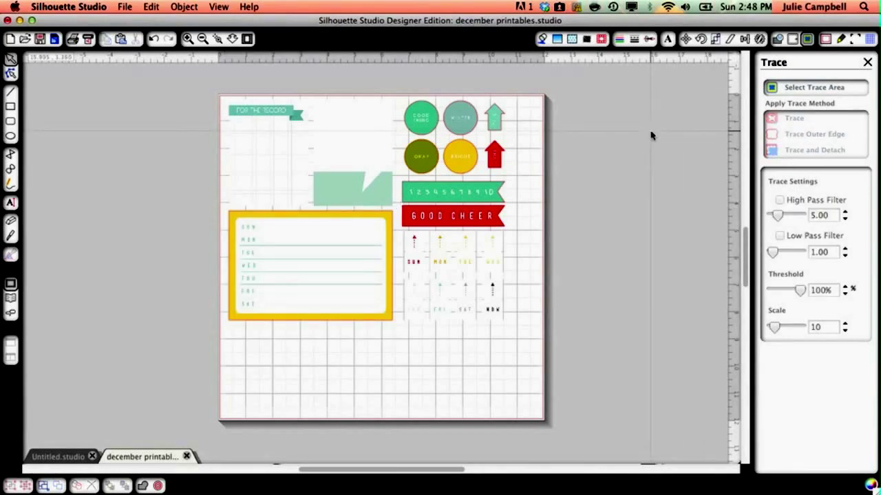
pyautogui.click(187, 38)
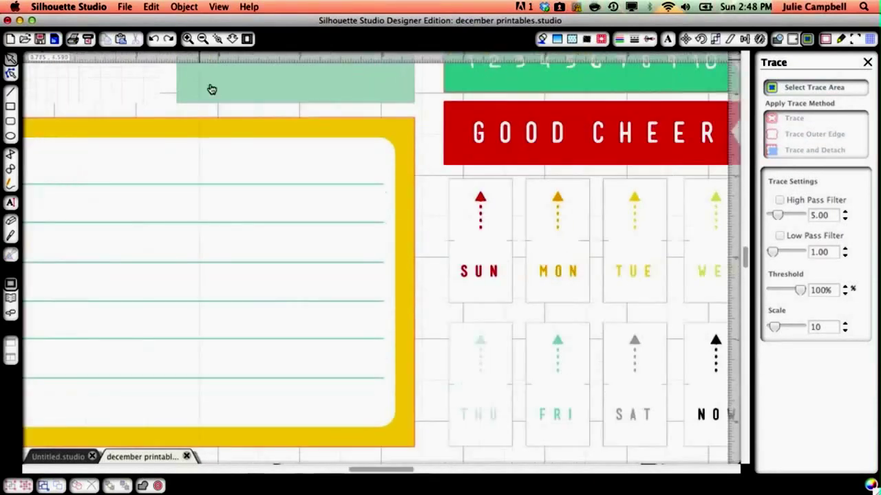
# - Outline the gridded FOR THE RECORD card with a 2.885 × 3.875 in rectangle
pyautogui.scroll(10, 223, 119)
pyautogui.hscroll(-6, 222, 119)
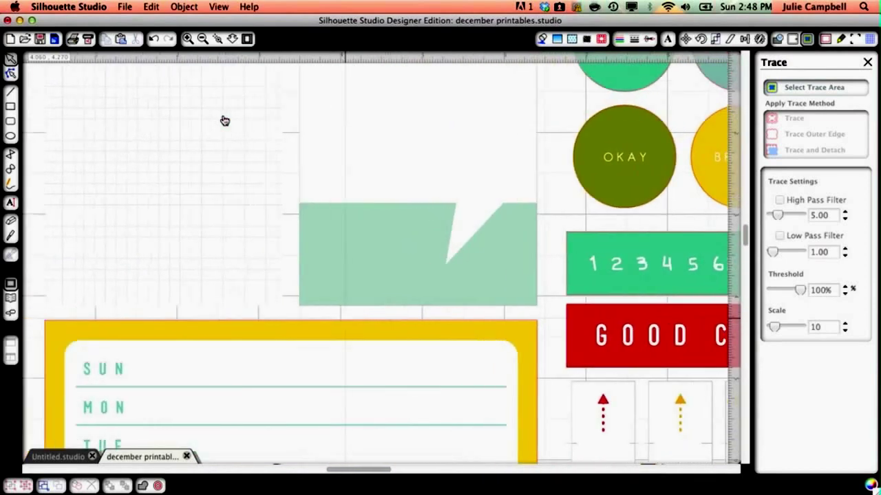
pyautogui.scroll(7, 224, 121)
pyautogui.hscroll(-2, 224, 120)
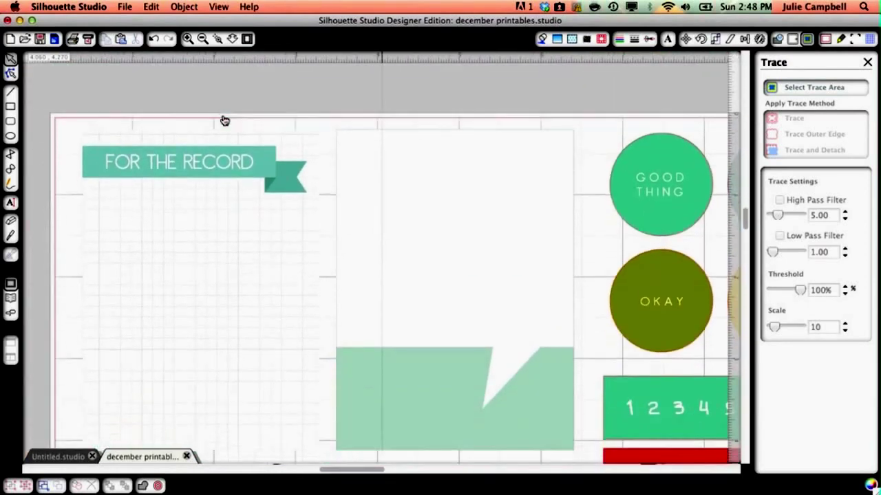
pyautogui.scroll(-3, 225, 121)
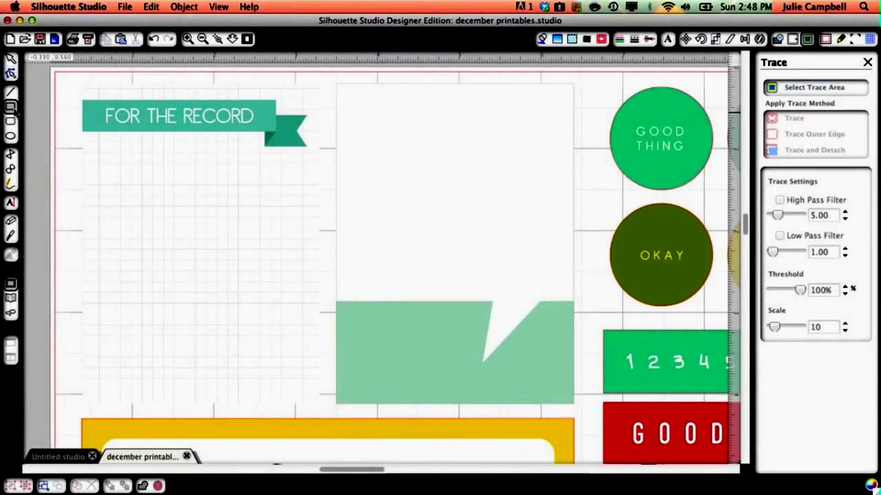
pyautogui.click(11, 107)
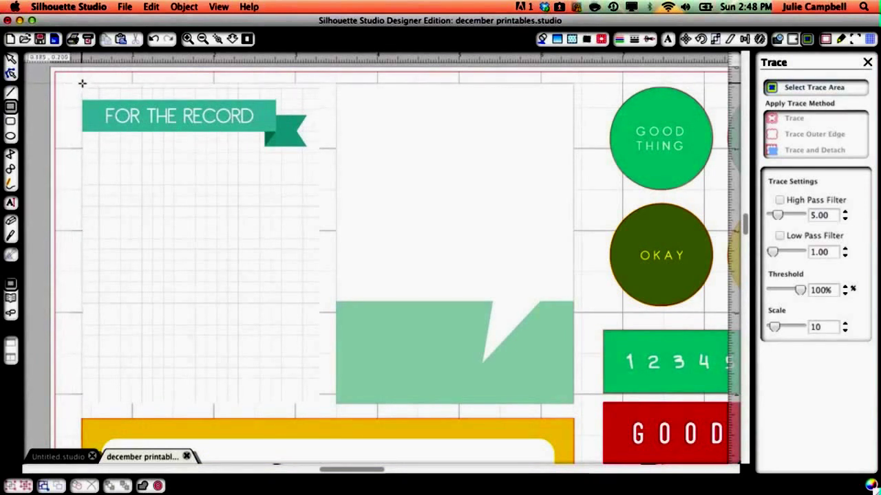
pyautogui.moveTo(82, 84); pyautogui.dragTo(314, 403)
# - Copy and paste the FOR THE RECORD card's cut rectangle
pyautogui.click(314, 406)
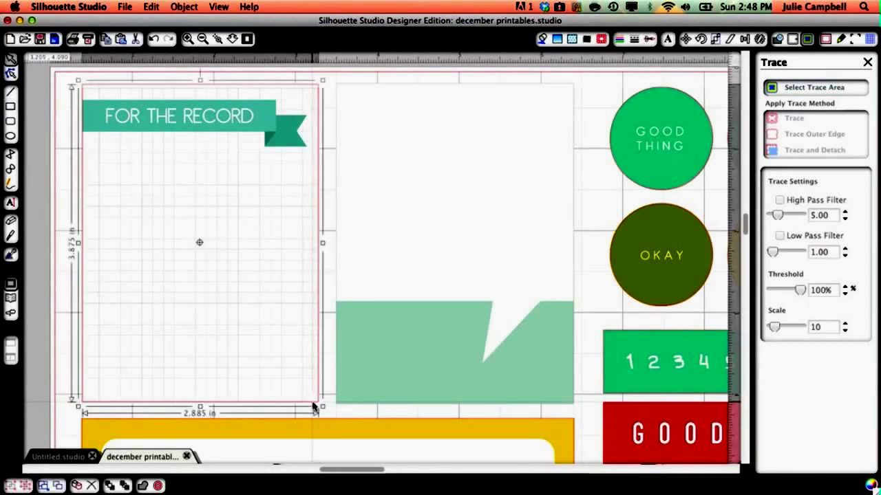
pyautogui.click(150, 7)
pyautogui.click(161, 64)
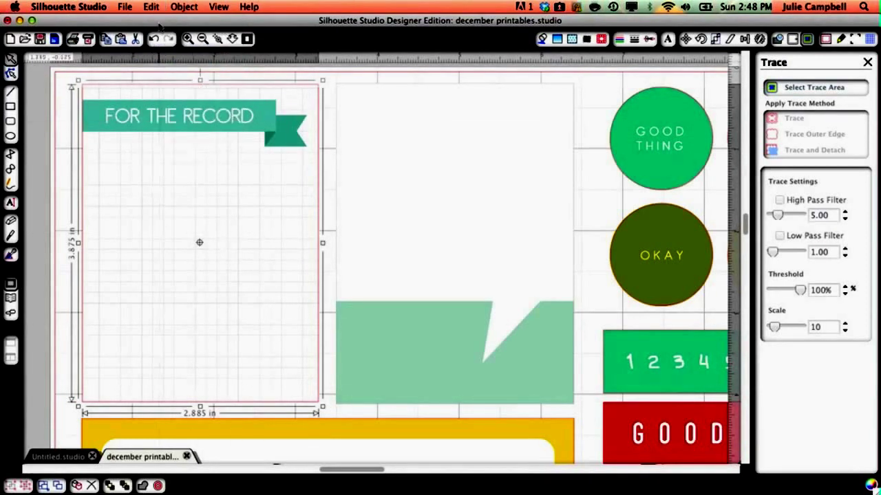
pyautogui.click(155, 9)
pyautogui.click(161, 75)
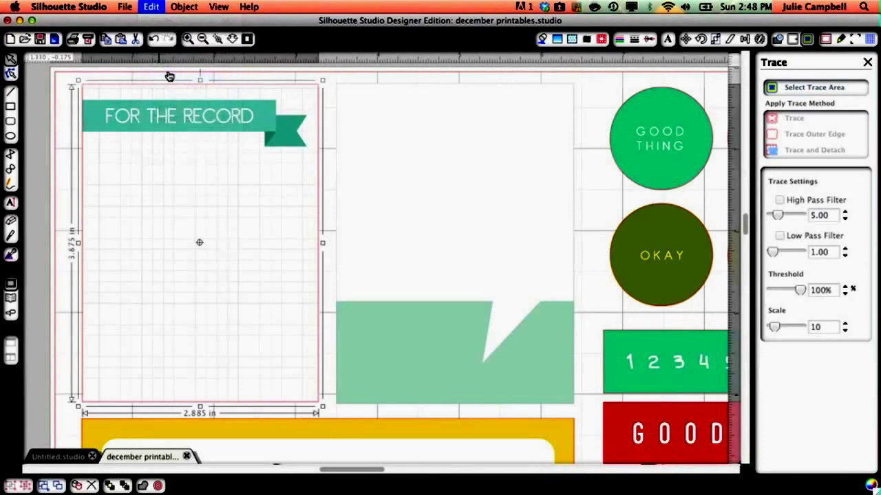
pyautogui.click(344, 212)
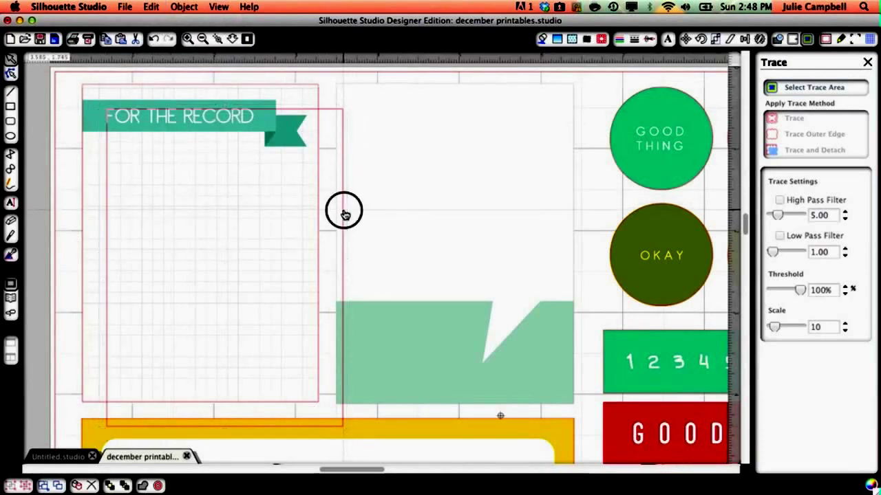
# - Move the pasted rectangle over the light green speech-bubble card
pyautogui.click(83, 109)
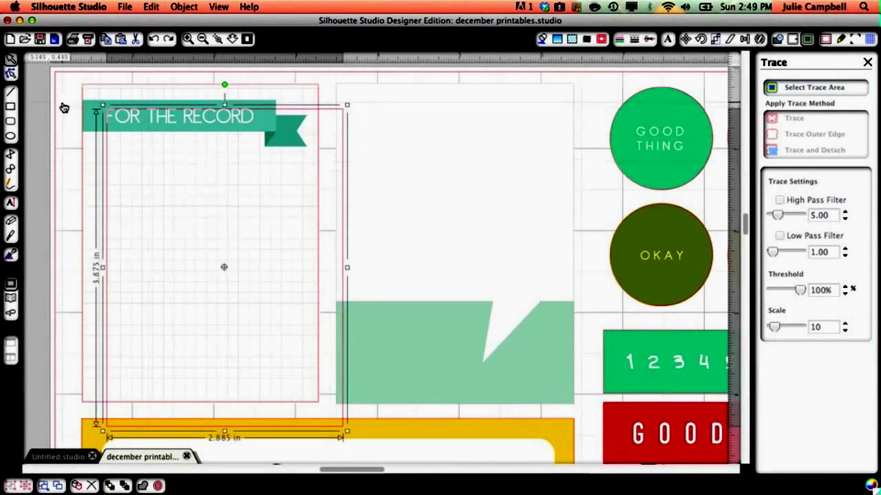
pyautogui.click(47, 107)
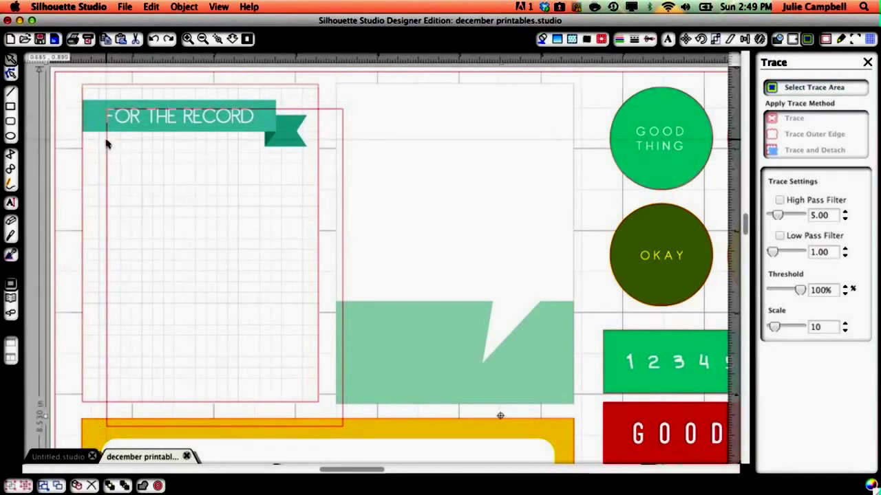
pyautogui.click(326, 114)
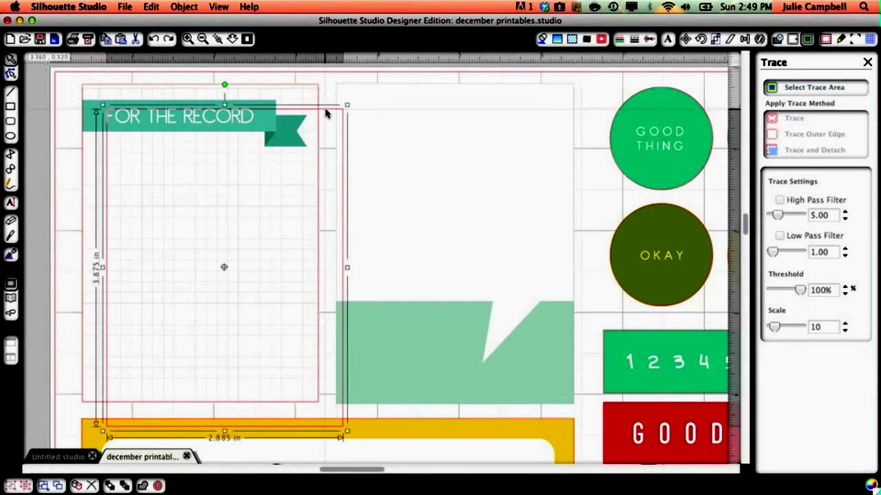
pyautogui.doubleClick(351, 112)
pyautogui.moveTo(351, 113); pyautogui.dragTo(556, 92)
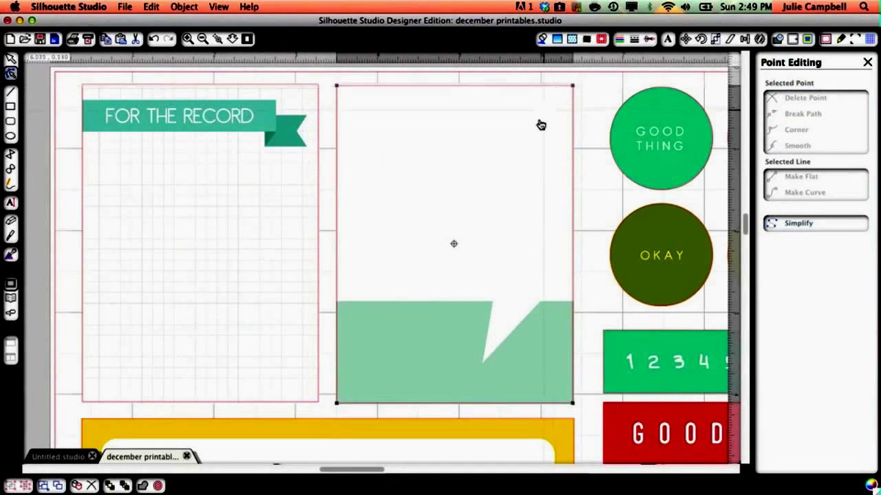
pyautogui.click(65, 169)
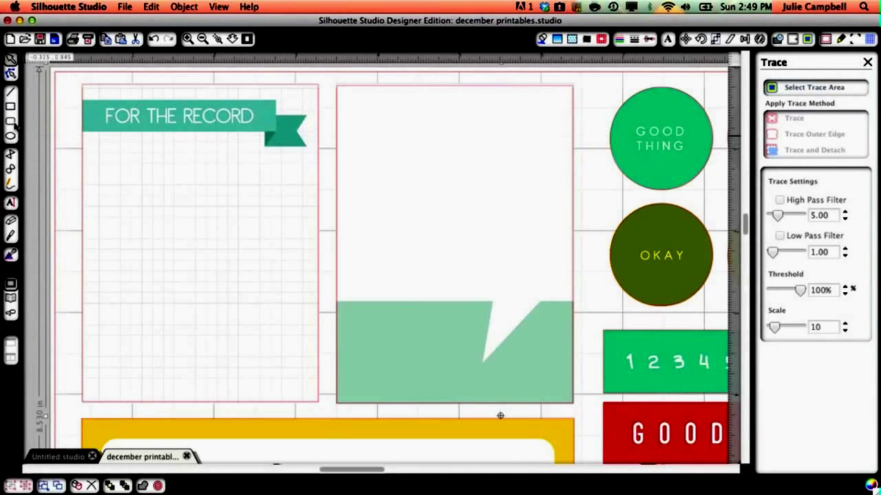
# - Move the stray rectangle back onto the FOR THE RECORD card
pyautogui.click(328, 139)
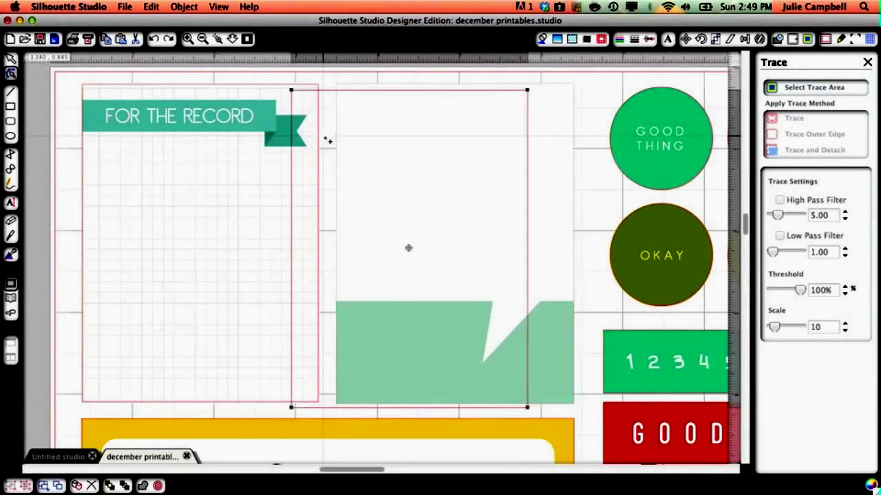
pyautogui.moveTo(408, 248); pyautogui.dragTo(223, 267)
pyautogui.moveTo(328, 140); pyautogui.dragTo(327, 140)
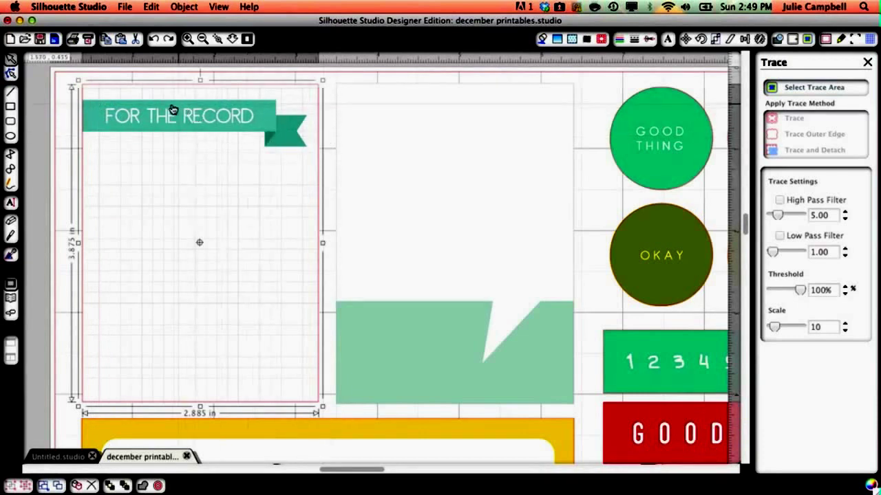
pyautogui.click(31, 146)
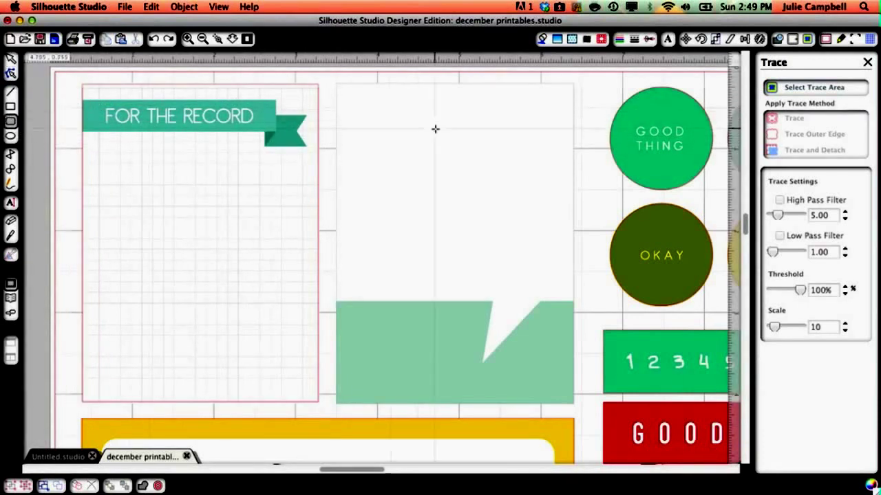
# - Draw a rounded cut rectangle, widen its corners, and place it on the right speech-bubble card
pyautogui.moveTo(336, 84); pyautogui.dragTo(572, 406)
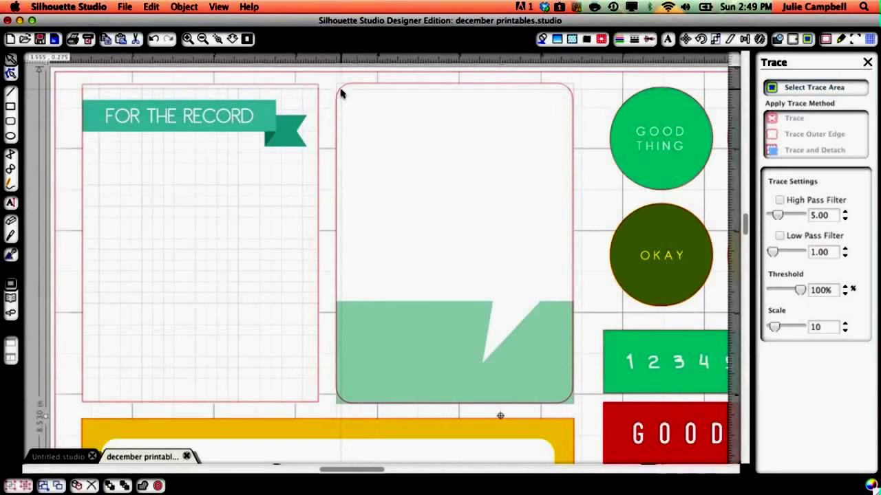
pyautogui.doubleClick(339, 200)
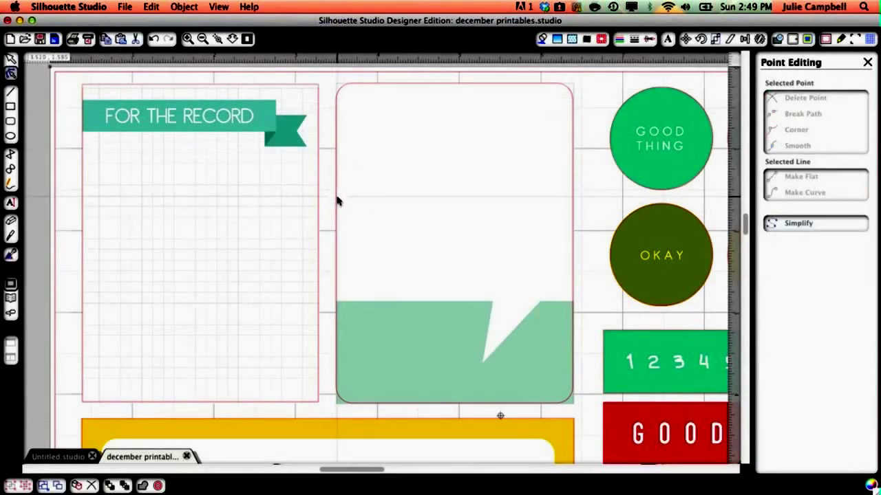
pyautogui.click(337, 200)
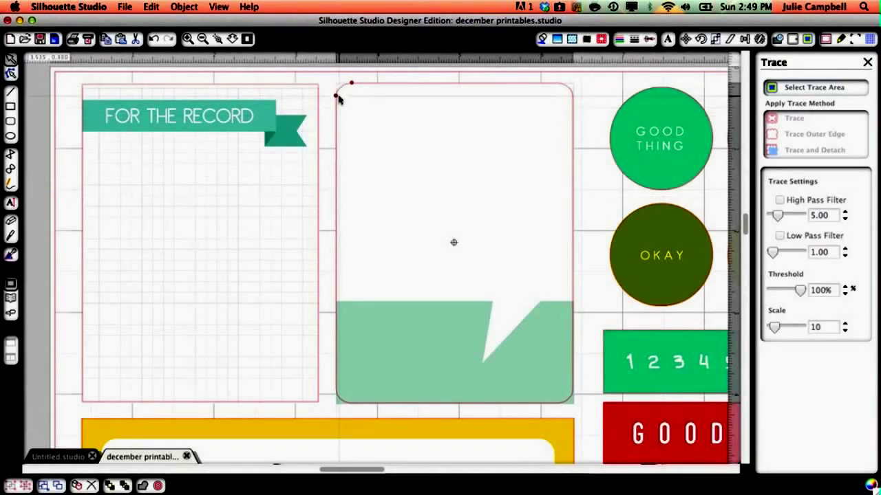
pyautogui.moveTo(351, 83); pyautogui.dragTo(367, 82)
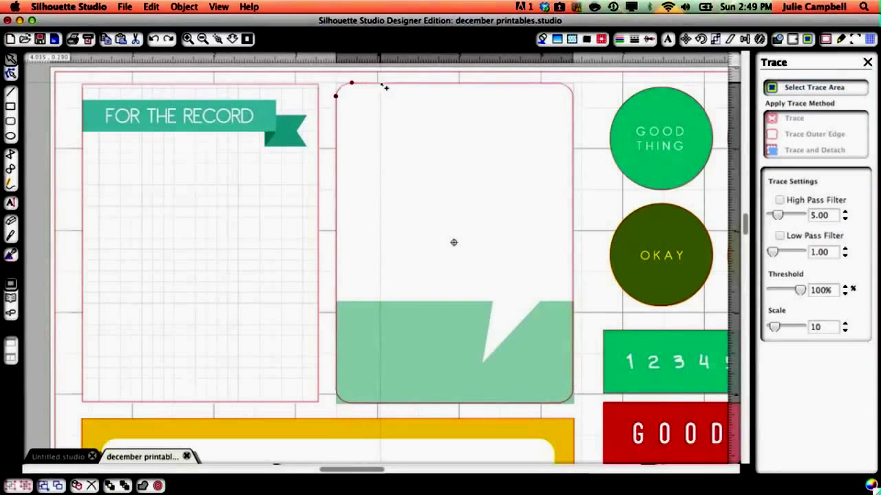
pyautogui.press('Delete')
pyautogui.press('super+z')
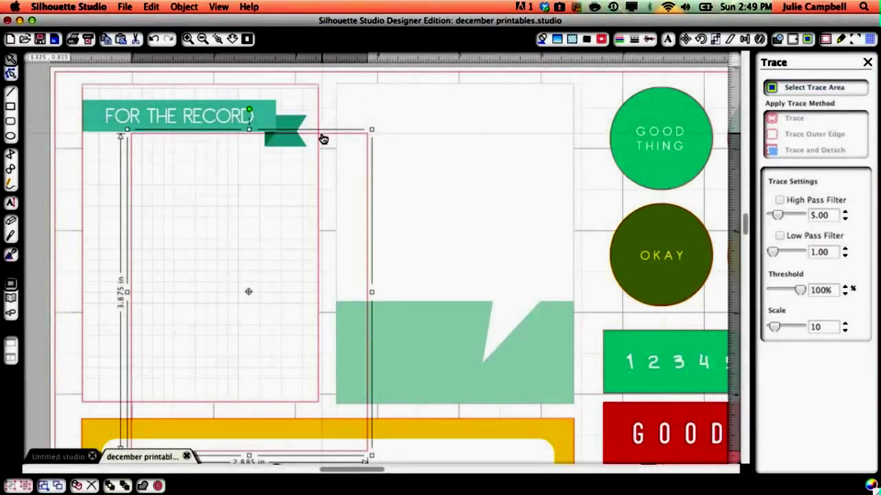
pyautogui.moveTo(323, 139); pyautogui.dragTo(527, 90)
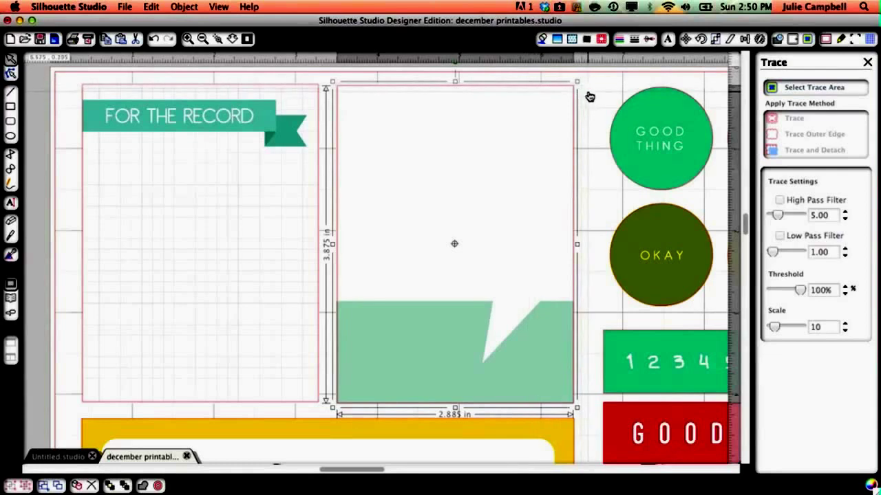
pyautogui.click(588, 96)
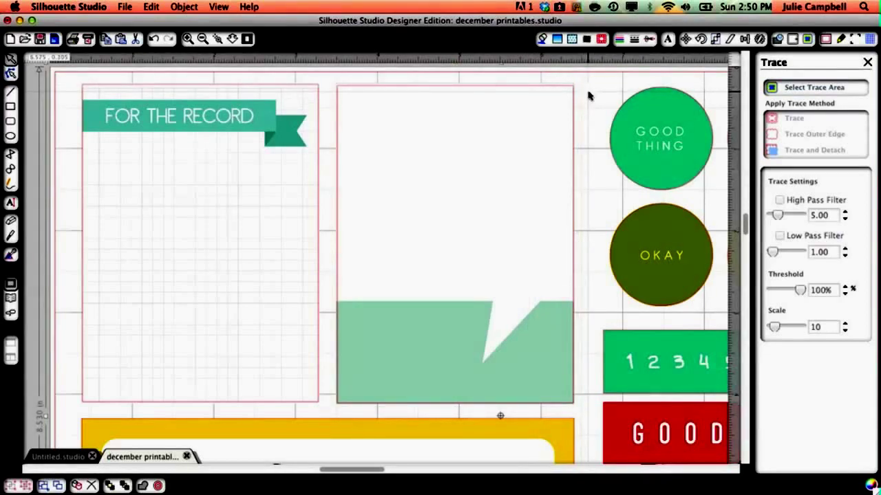
# - Trace the SUN day card into a cut line and paste several copies of it
pyautogui.hscroll(10, 589, 97)
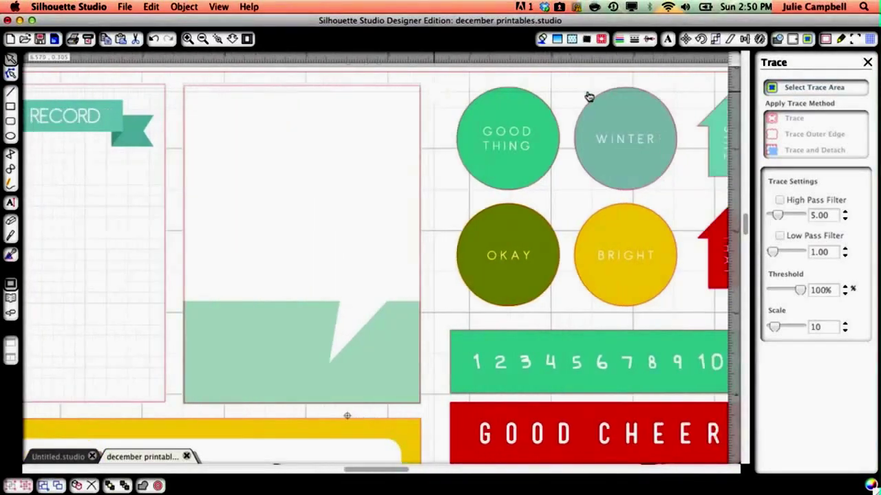
pyautogui.scroll(-10, 589, 96)
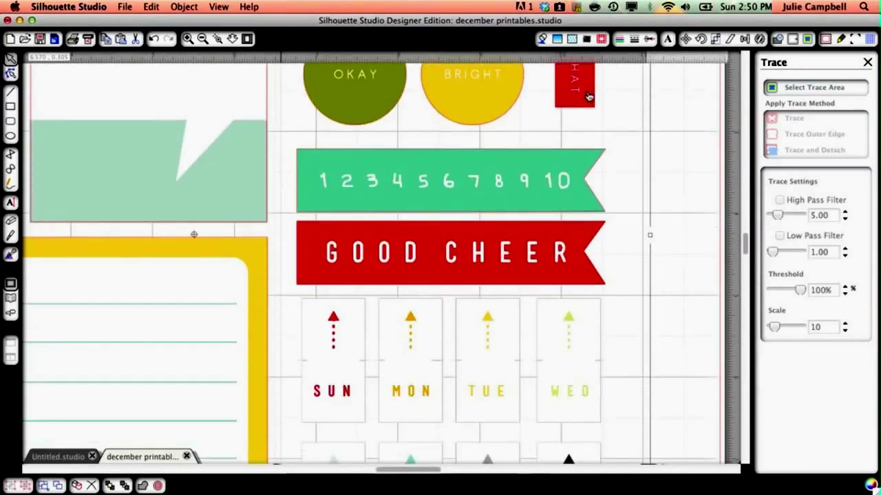
pyautogui.scroll(-2, 589, 96)
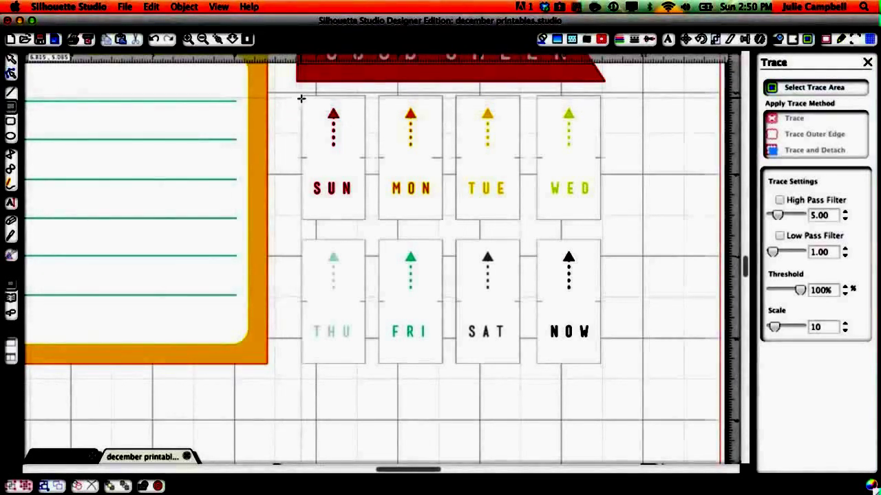
pyautogui.moveTo(301, 95)
pyautogui.mouseDown()
pyautogui.moveTo(352, 172)
pyautogui.moveTo(364, 221)
pyautogui.mouseUp()
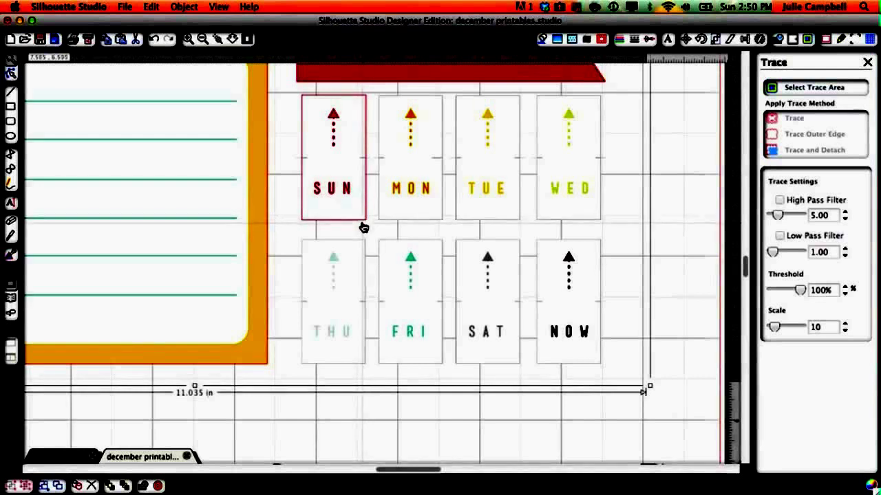
pyautogui.click(363, 222)
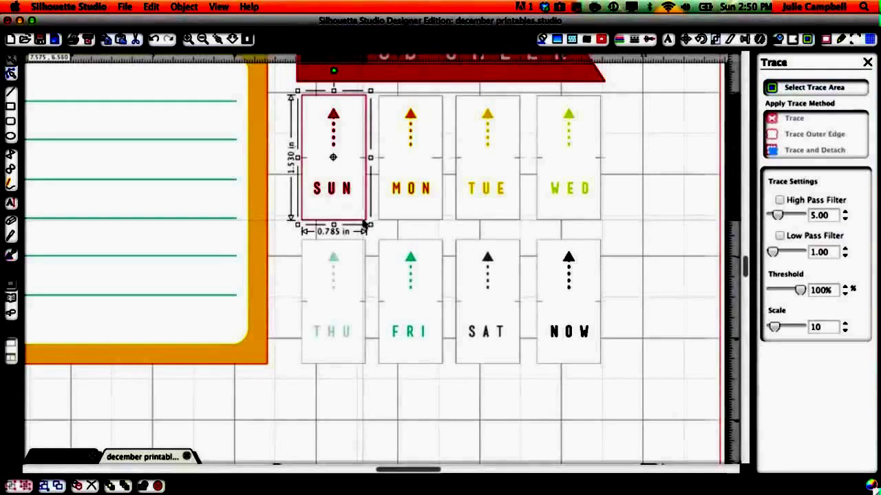
pyautogui.click(151, 8)
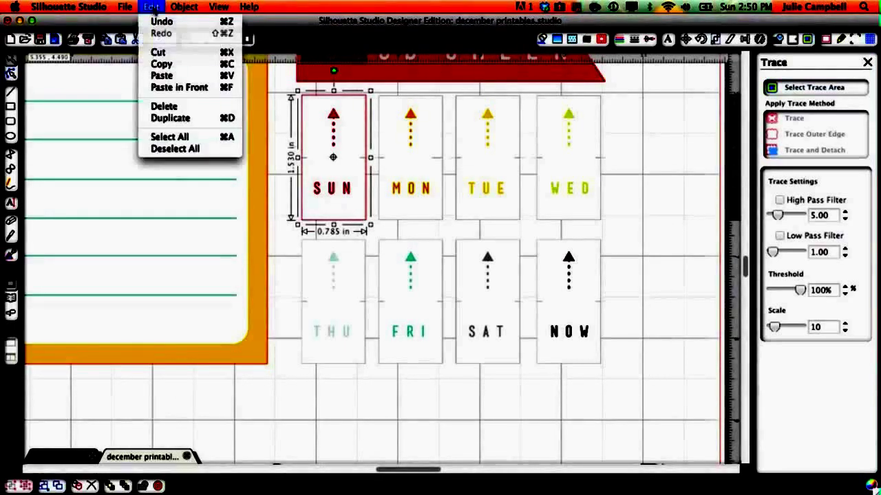
pyautogui.click(158, 64)
pyautogui.click(152, 8)
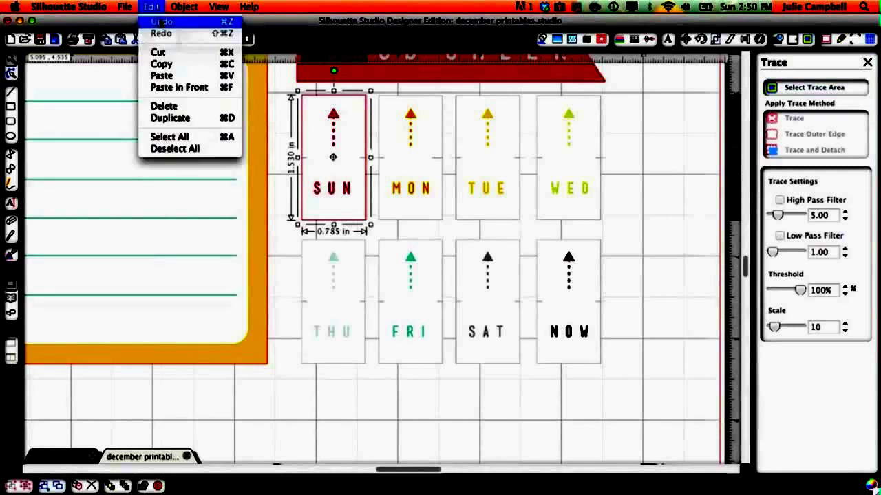
pyautogui.click(165, 77)
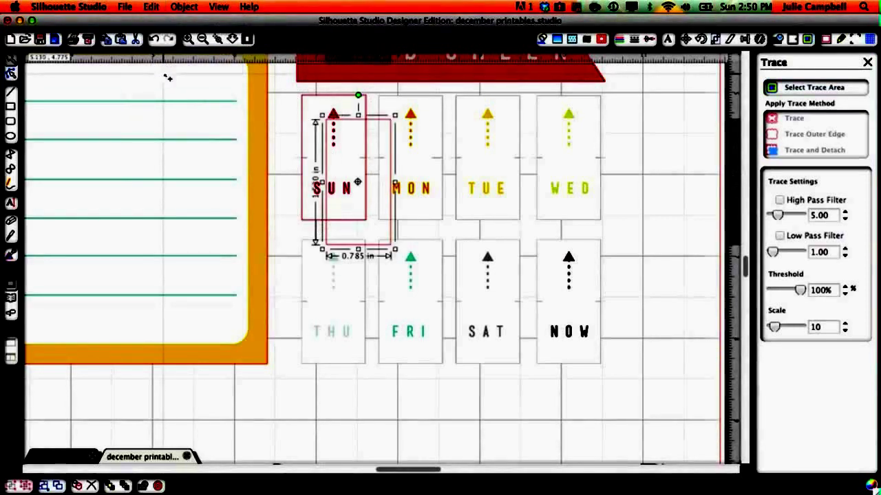
pyautogui.press('super+v')
pyautogui.press('super+v')
pyautogui.press('super+v')
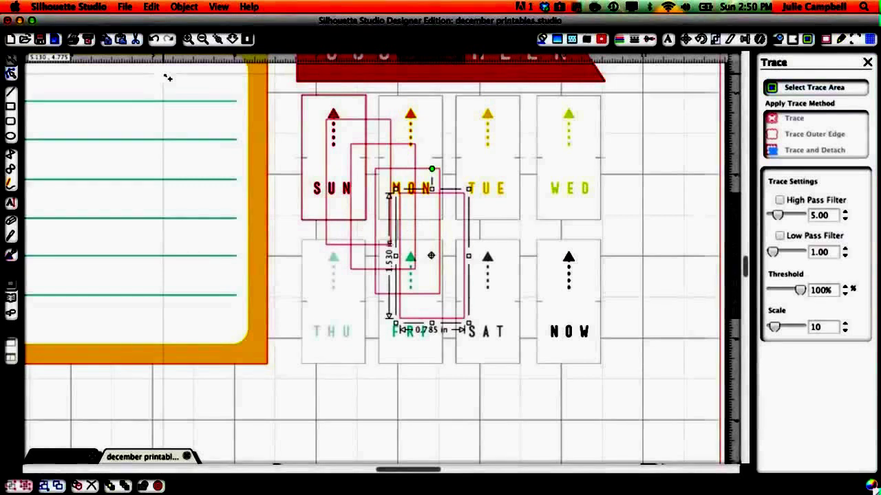
pyautogui.press('super+v')
pyautogui.press('super+v')
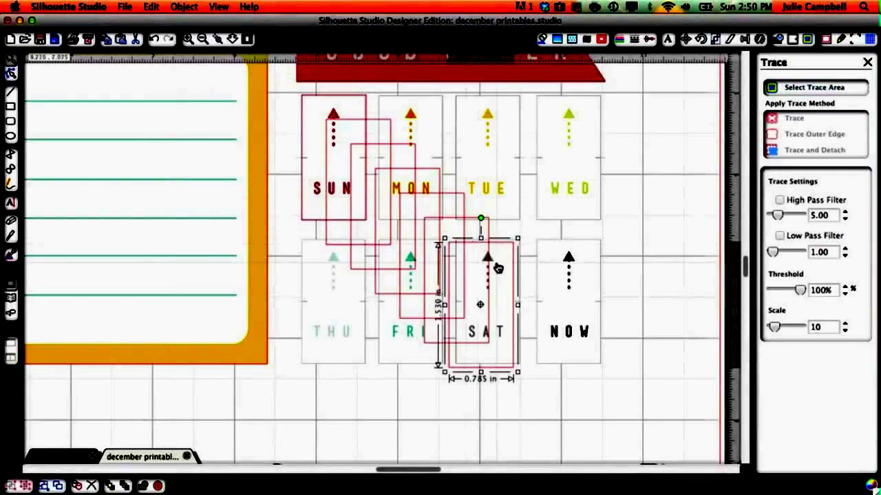
pyautogui.click(642, 271)
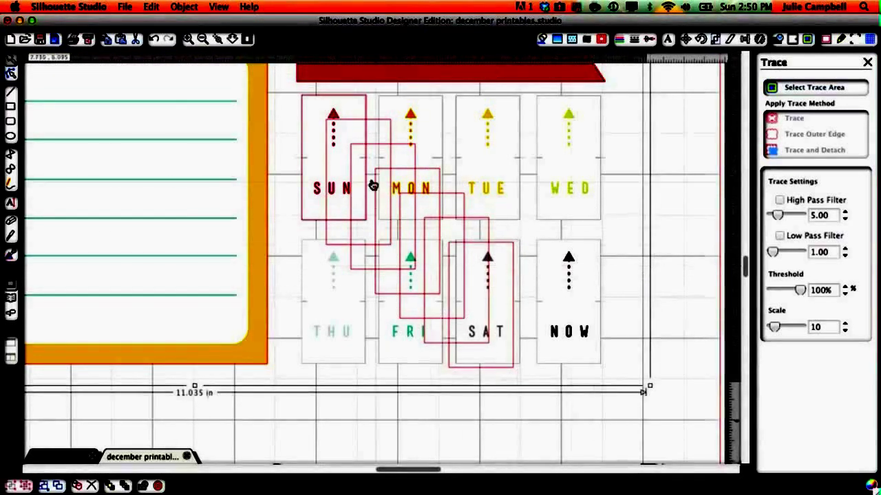
# - Move cut line copies onto the MON, TUE and WED cards
pyautogui.click(376, 123)
pyautogui.doubleClick(377, 122)
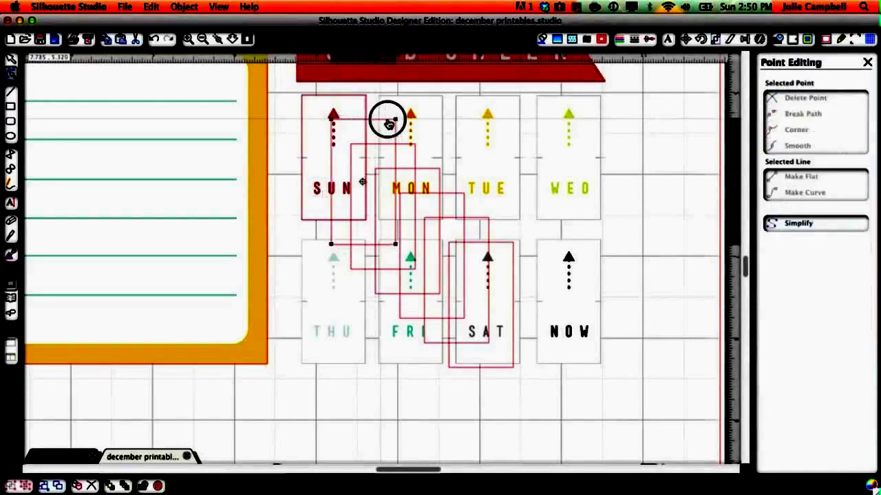
pyautogui.moveTo(389, 118); pyautogui.dragTo(430, 100)
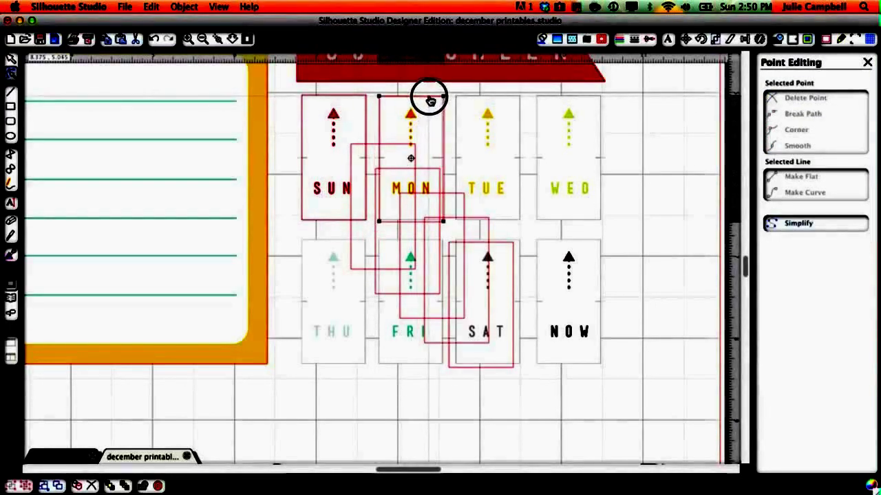
pyautogui.click(370, 148)
pyautogui.click(368, 150)
pyautogui.doubleClick(368, 149)
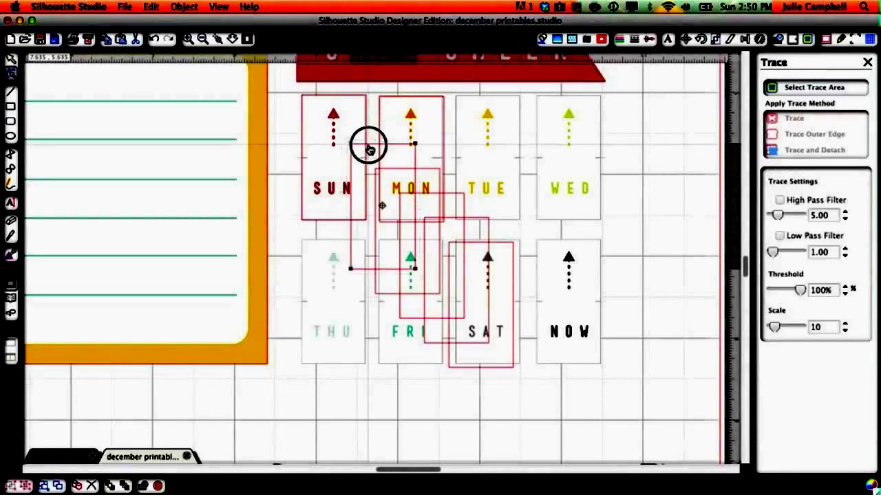
pyautogui.moveTo(368, 143)
pyautogui.mouseDown()
pyautogui.moveTo(472, 122)
pyautogui.moveTo(471, 98)
pyautogui.mouseUp()
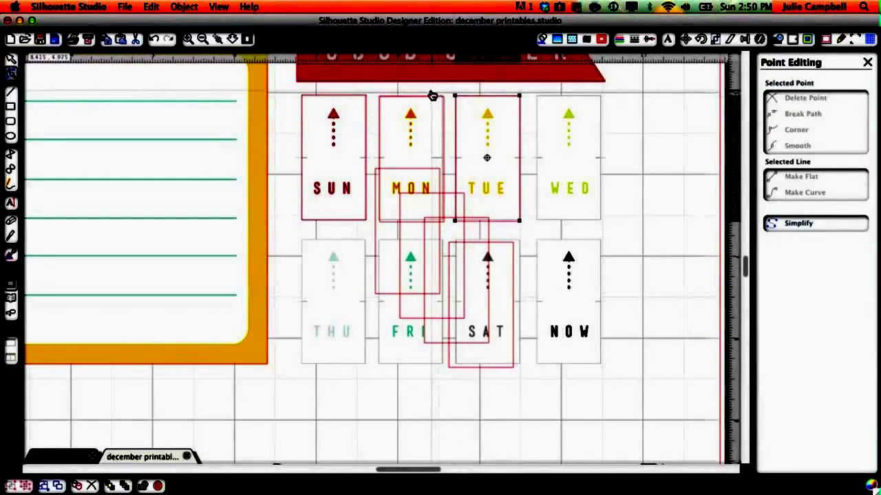
pyautogui.click(390, 172)
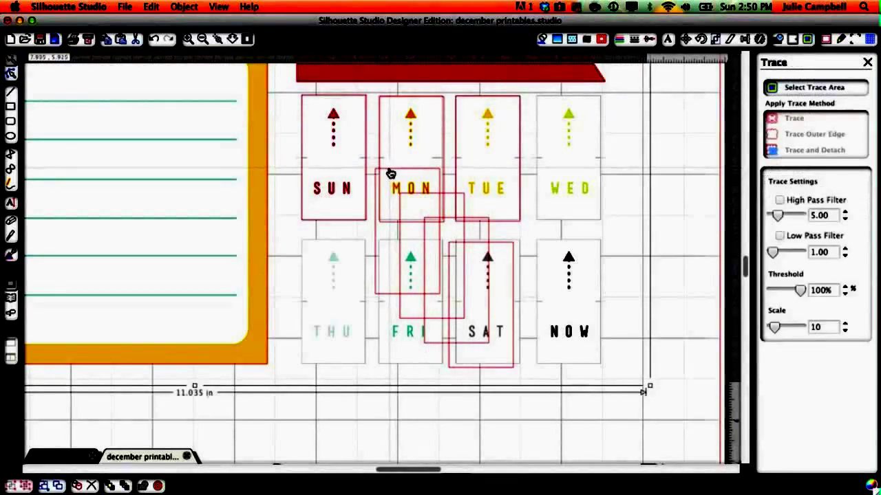
pyautogui.click(390, 172)
pyautogui.doubleClick(390, 172)
pyautogui.moveTo(390, 172); pyautogui.dragTo(552, 99)
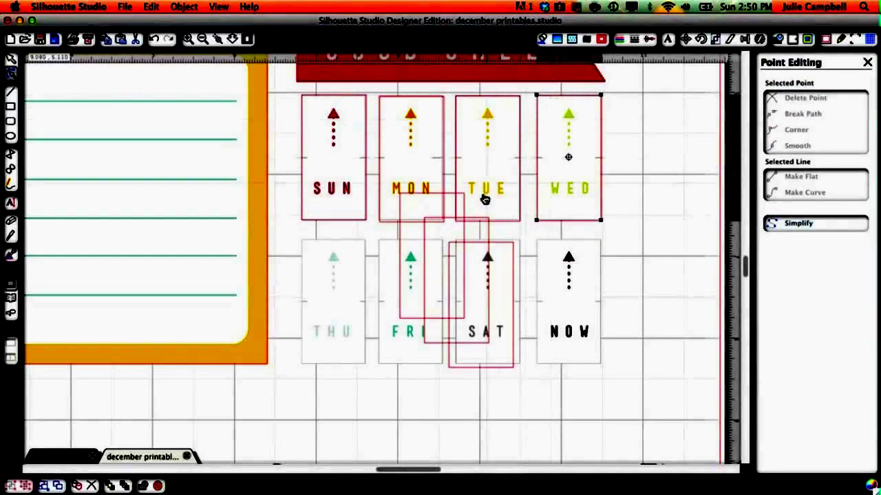
pyautogui.click(461, 220)
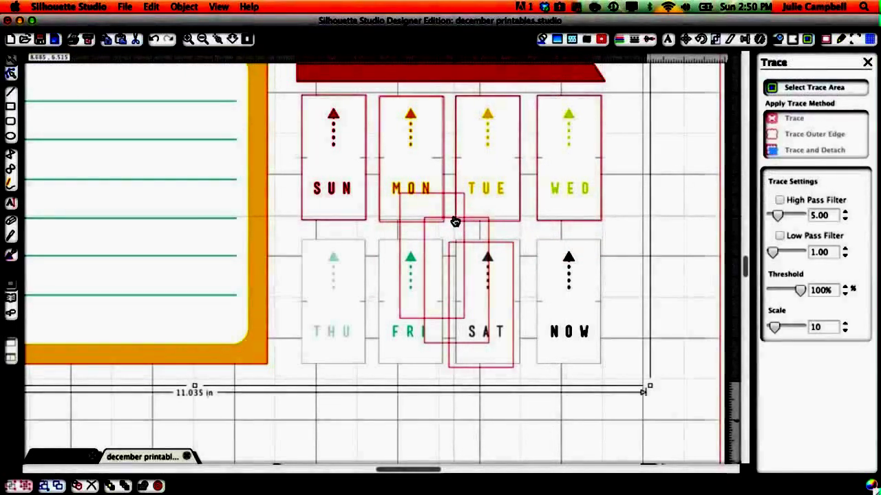
# - Move the remaining cut line copies onto the NOW and THU cards
pyautogui.click(448, 221)
pyautogui.doubleClick(448, 220)
pyautogui.moveTo(448, 220); pyautogui.dragTo(558, 245)
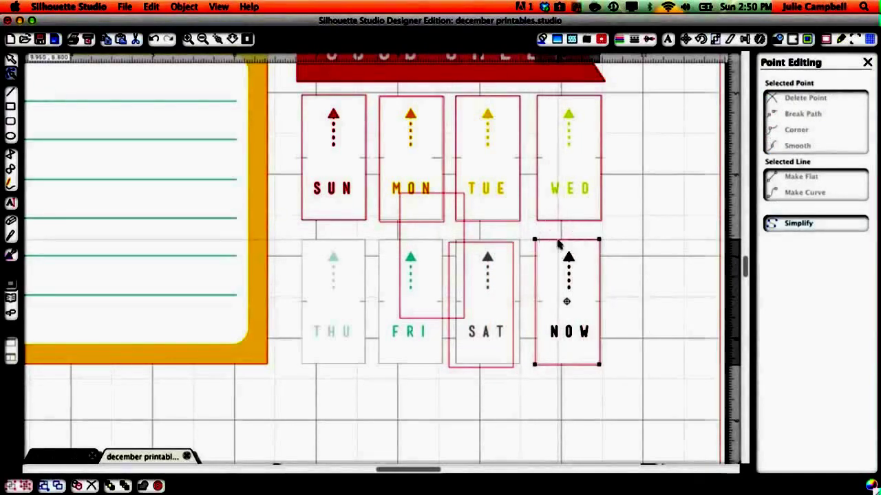
pyautogui.click(445, 200)
pyautogui.moveTo(450, 197); pyautogui.dragTo(350, 244)
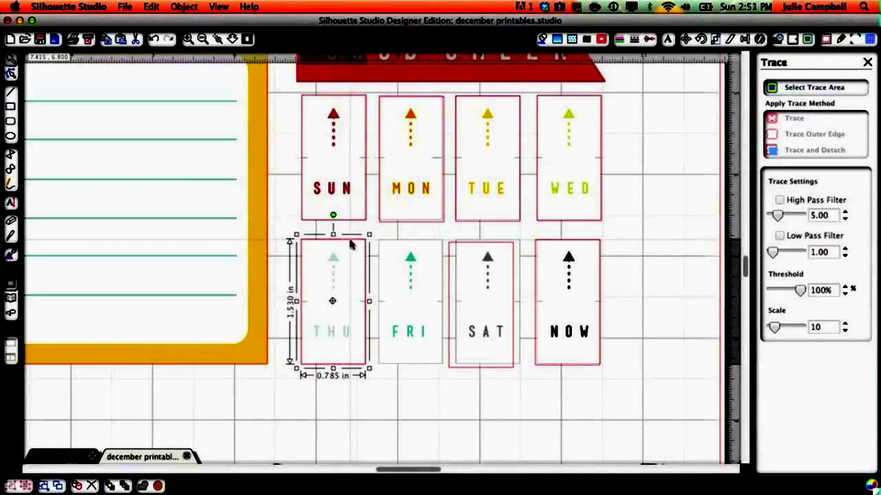
pyautogui.click(452, 245)
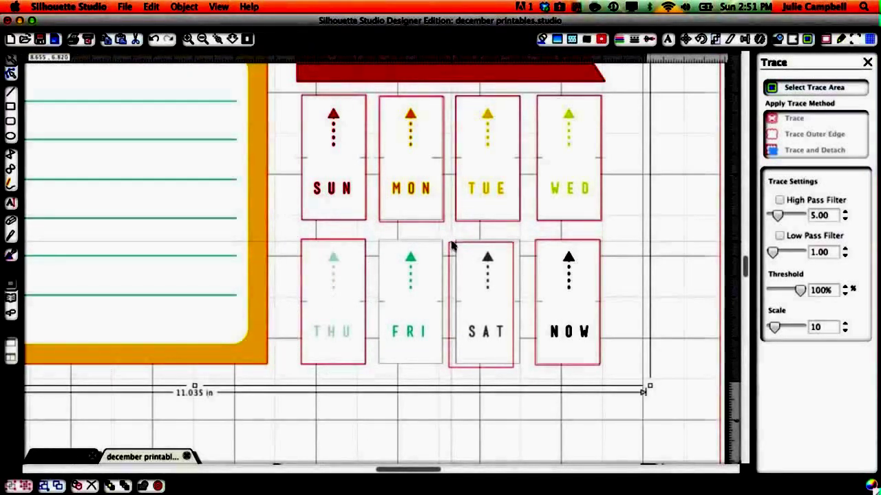
# - Duplicate the SAT cut line and place the 0.785 × 1.530 in copy on the FRI card
pyautogui.doubleClick(453, 246)
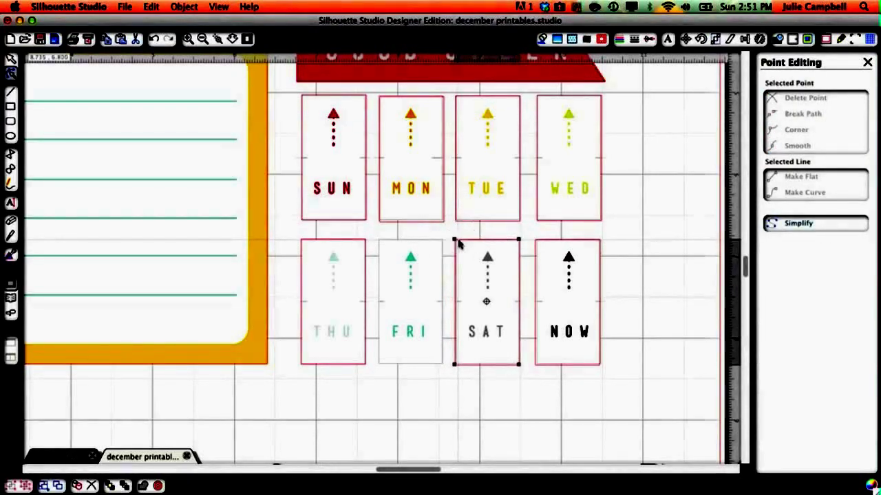
pyautogui.press('super+d')
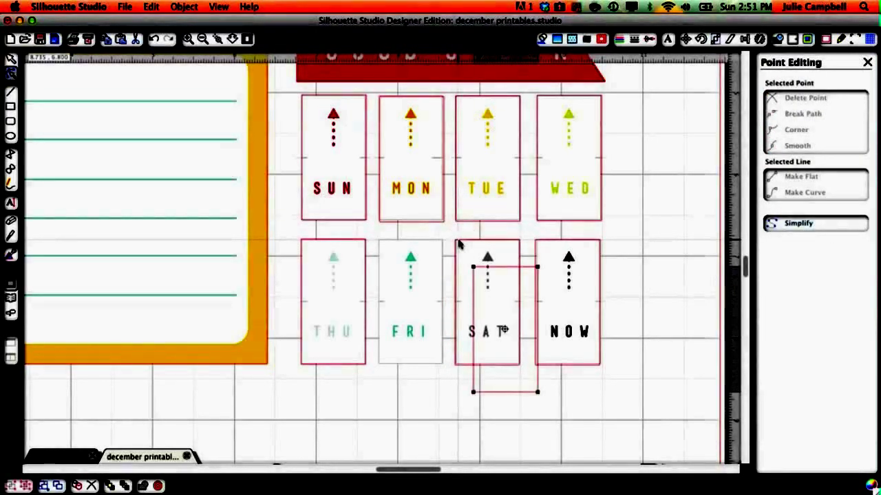
pyautogui.click(518, 392)
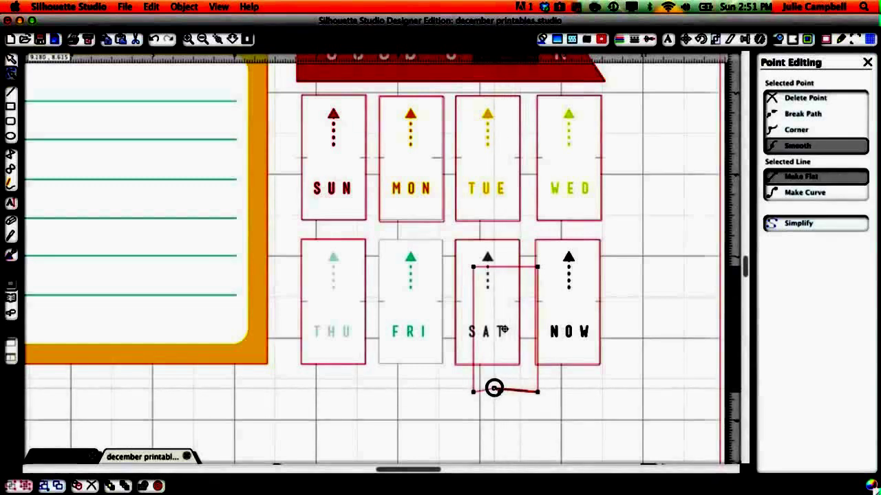
pyautogui.doubleClick(496, 396)
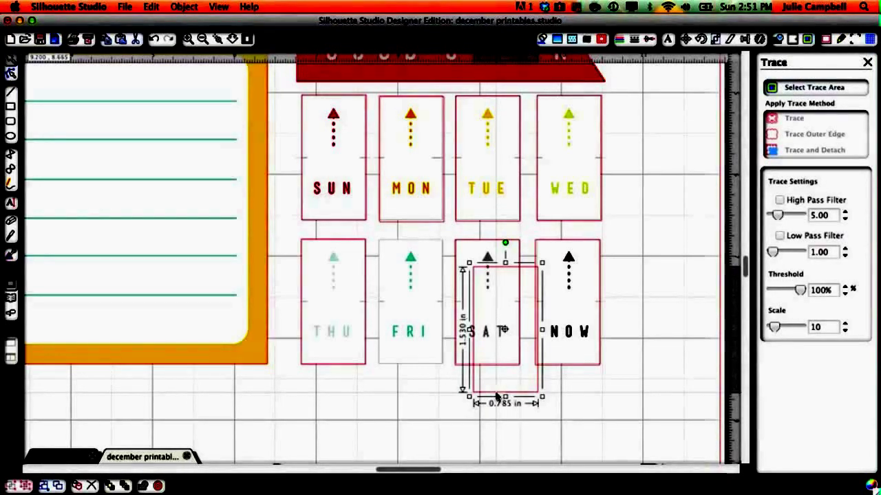
pyautogui.moveTo(497, 396); pyautogui.dragTo(402, 371)
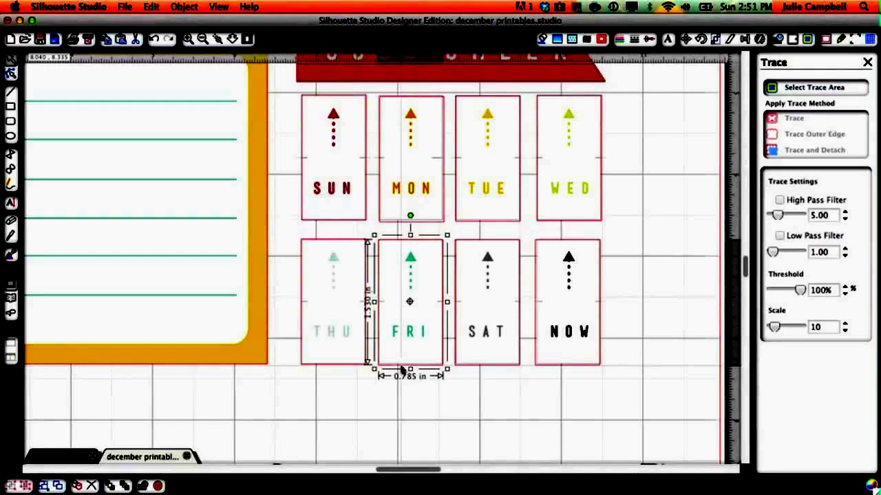
# - Zoom out to the whole page, box-select every printable and group them
pyautogui.click(204, 39)
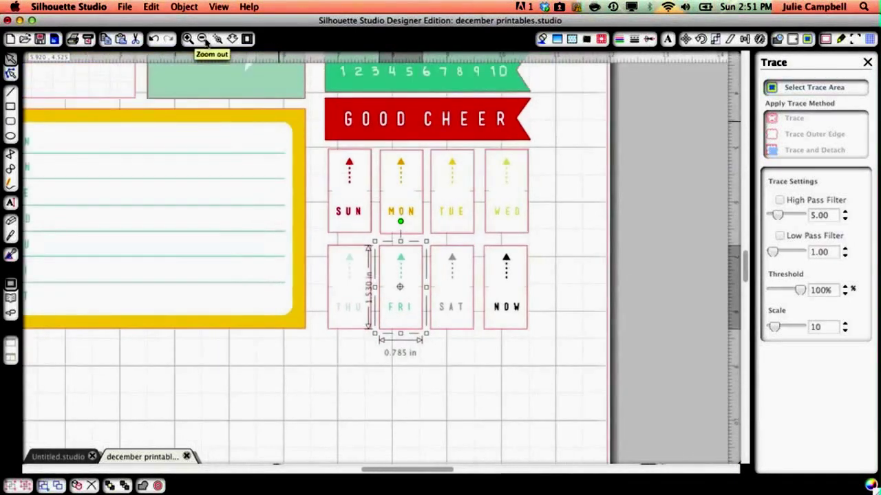
pyautogui.click(203, 39)
pyautogui.click(203, 40)
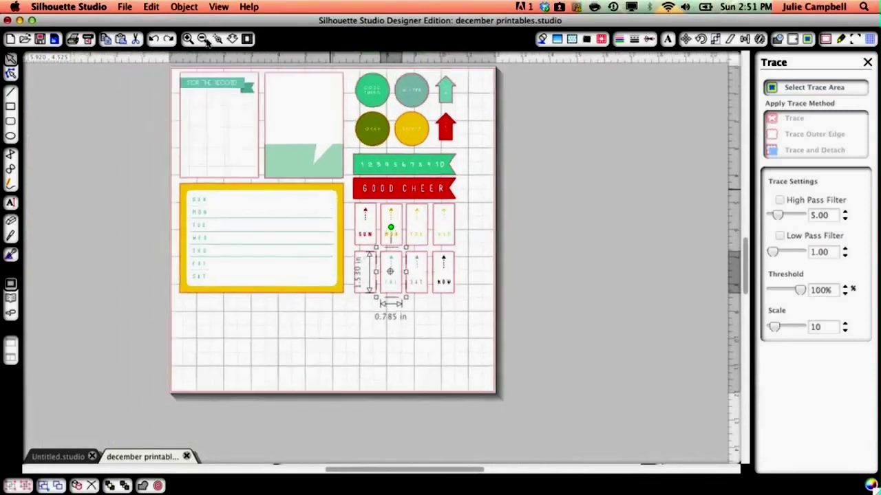
pyautogui.click(597, 159)
pyautogui.moveTo(196, 88); pyautogui.dragTo(534, 337)
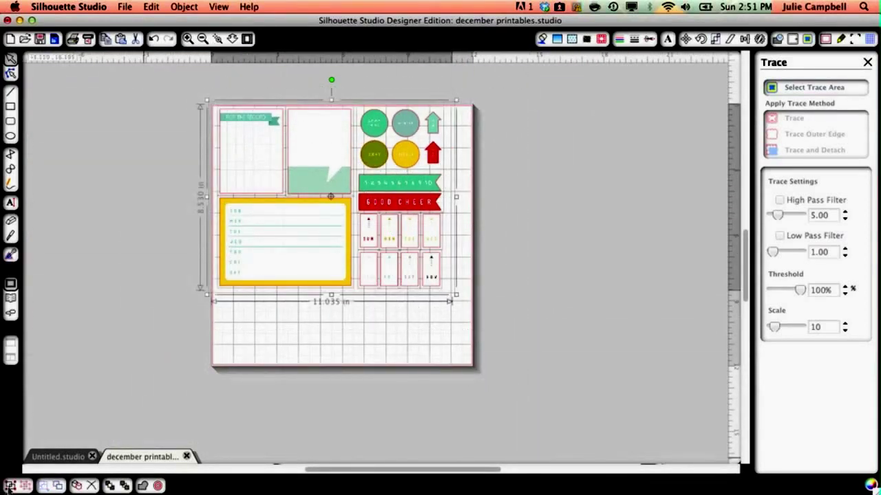
pyautogui.click(9, 486)
pyautogui.click(286, 429)
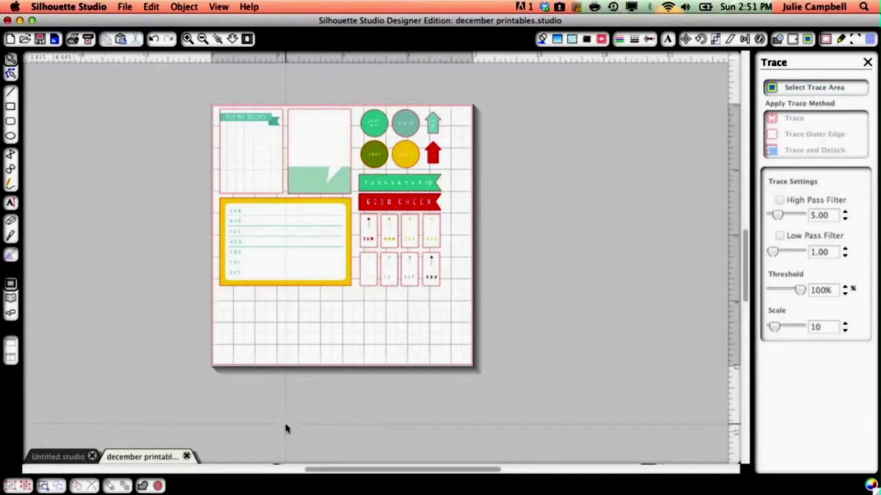
pyautogui.click(13, 235)
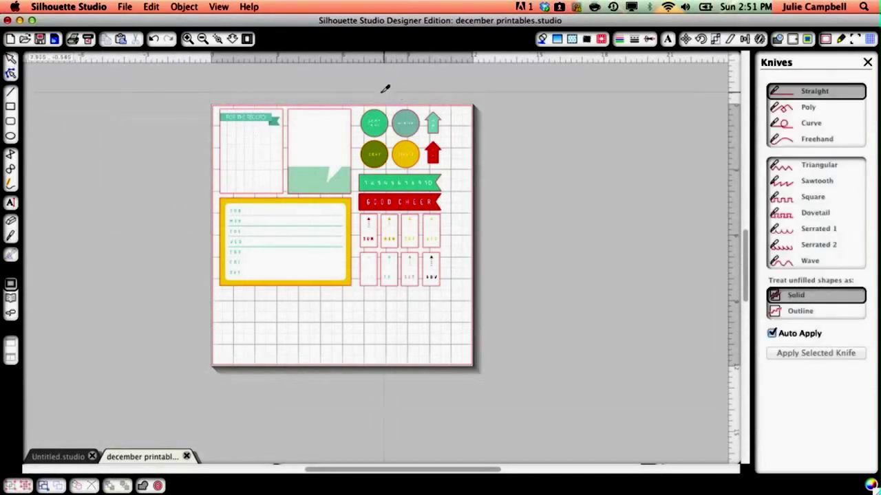
# - Knife-slice the stickers, banners and tags column from the cards and move it off the page
pyautogui.moveTo(354, 77); pyautogui.dragTo(371, 419)
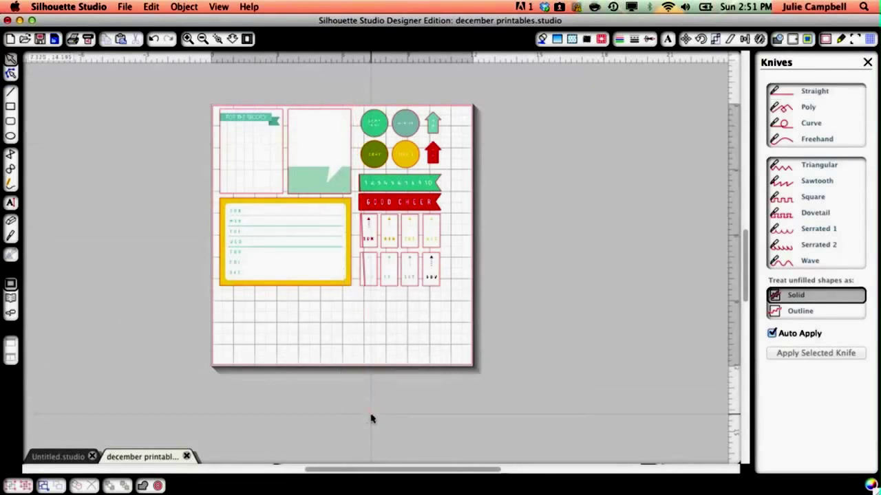
pyautogui.click(14, 235)
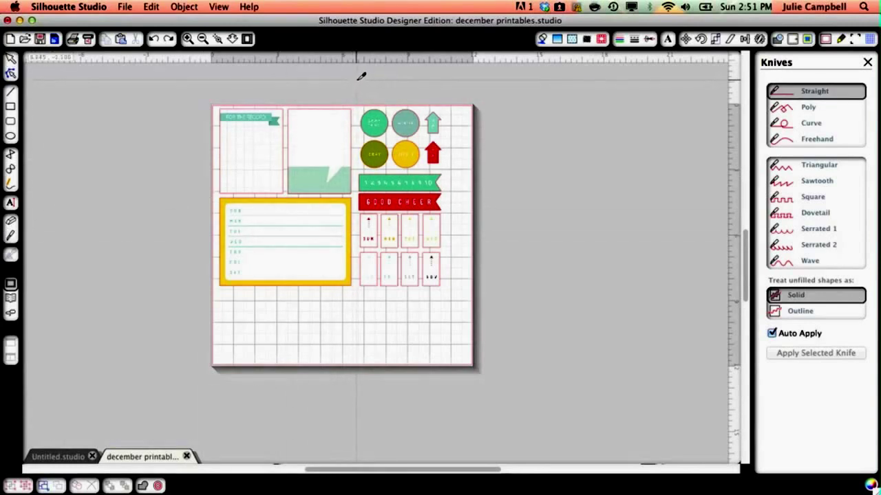
pyautogui.moveTo(354, 76); pyautogui.dragTo(352, 407)
pyautogui.click(409, 185)
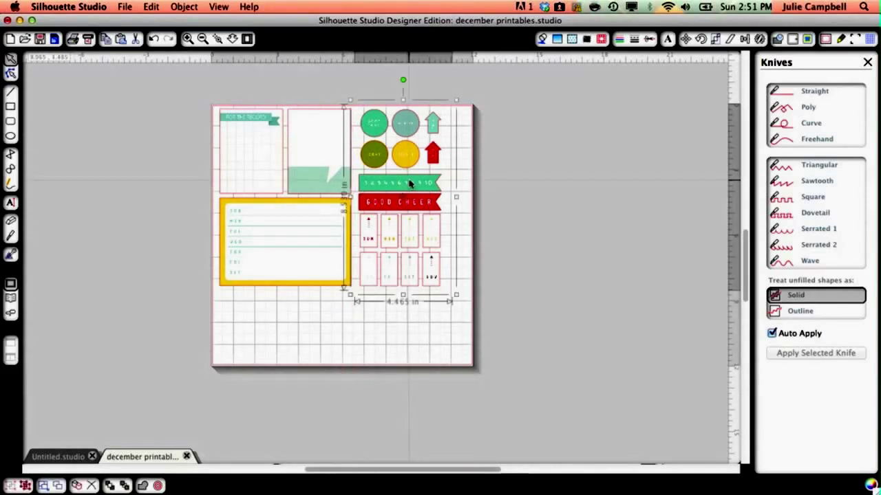
pyautogui.moveTo(409, 183); pyautogui.dragTo(595, 182)
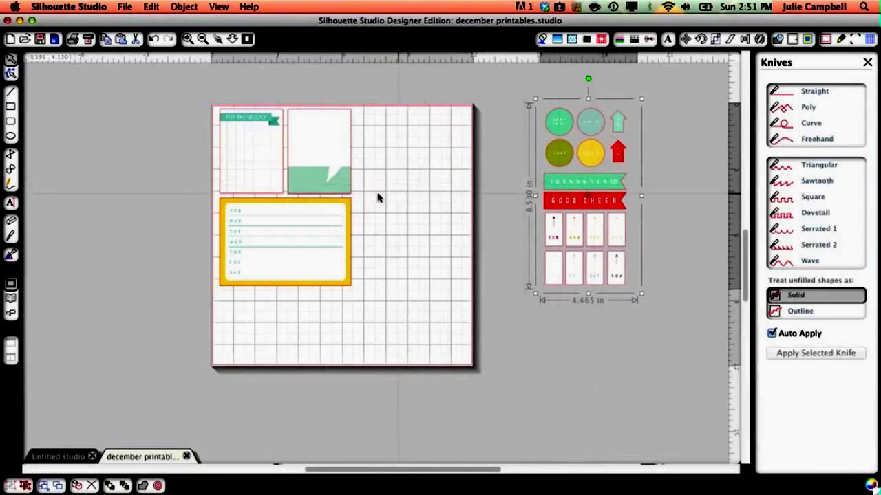
# - Slice the top cards from the yellow lined frame and move both pieces off the page
pyautogui.click(334, 196)
pyautogui.click(82, 221)
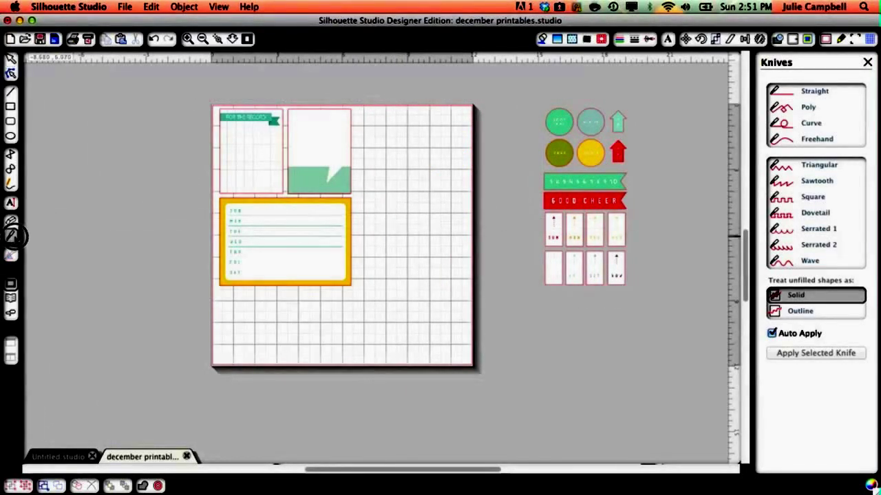
pyautogui.click(13, 235)
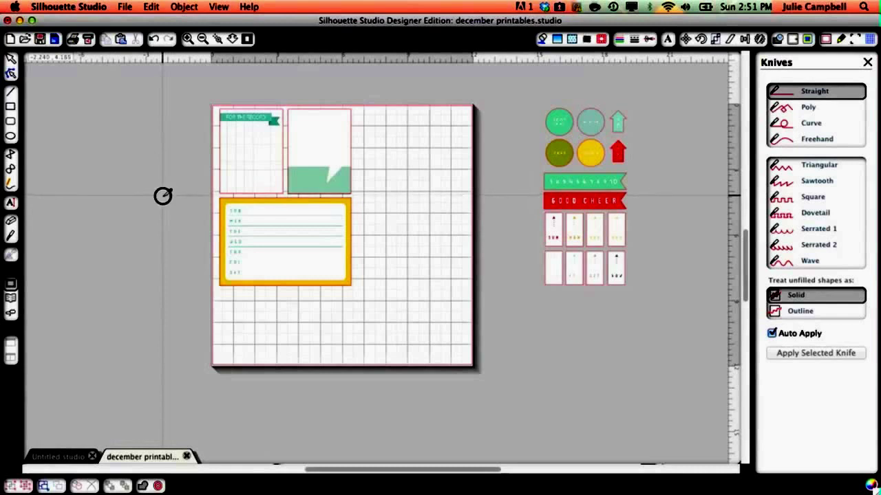
pyautogui.moveTo(162, 196); pyautogui.dragTo(504, 199)
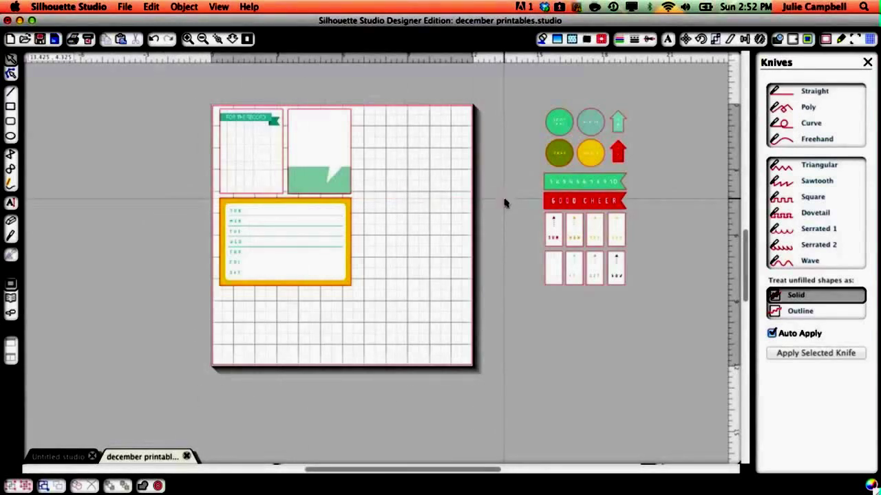
pyautogui.moveTo(346, 196); pyautogui.dragTo(190, 186)
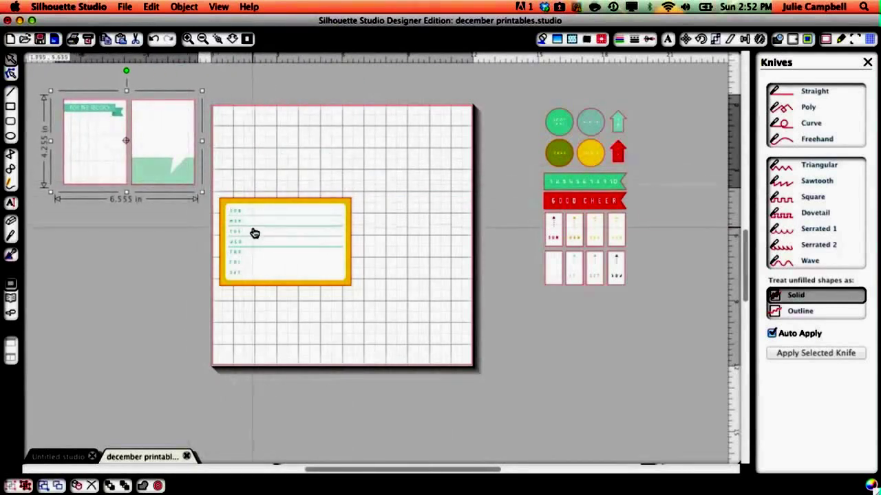
pyautogui.moveTo(255, 234); pyautogui.dragTo(98, 295)
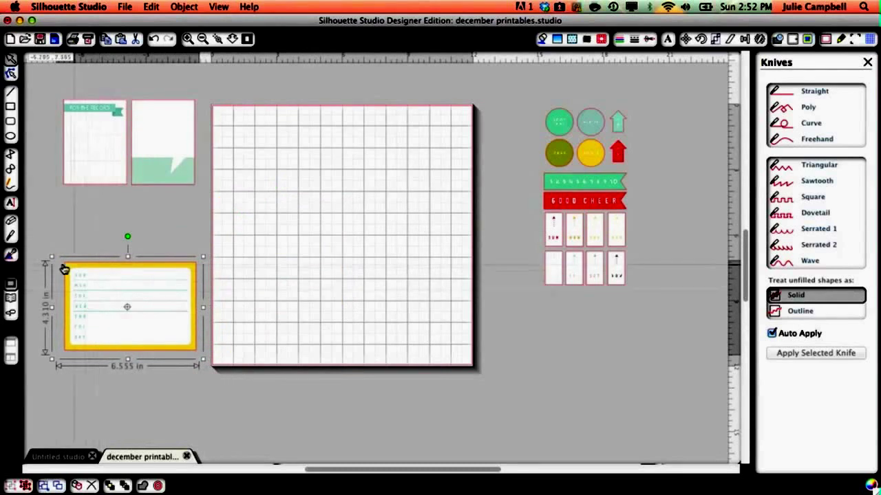
# - Slice the two top cards apart and separate the speech-bubble card
pyautogui.click(10, 237)
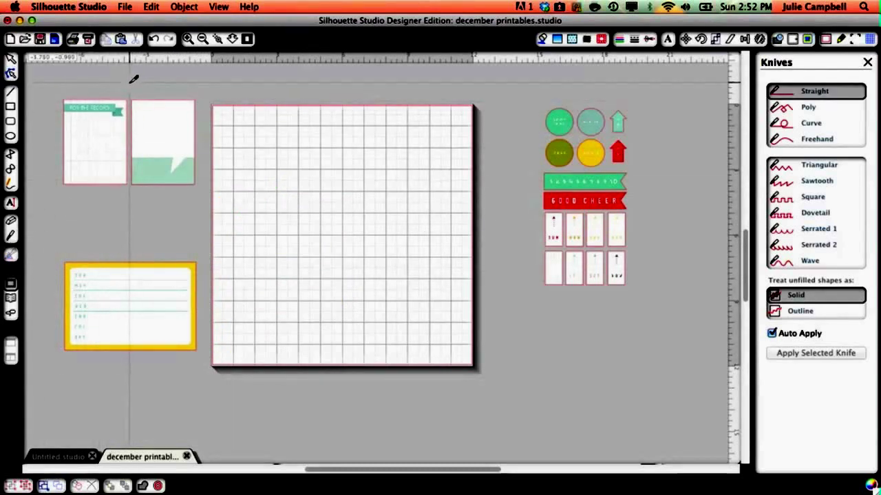
pyautogui.moveTo(129, 103); pyautogui.dragTo(124, 235)
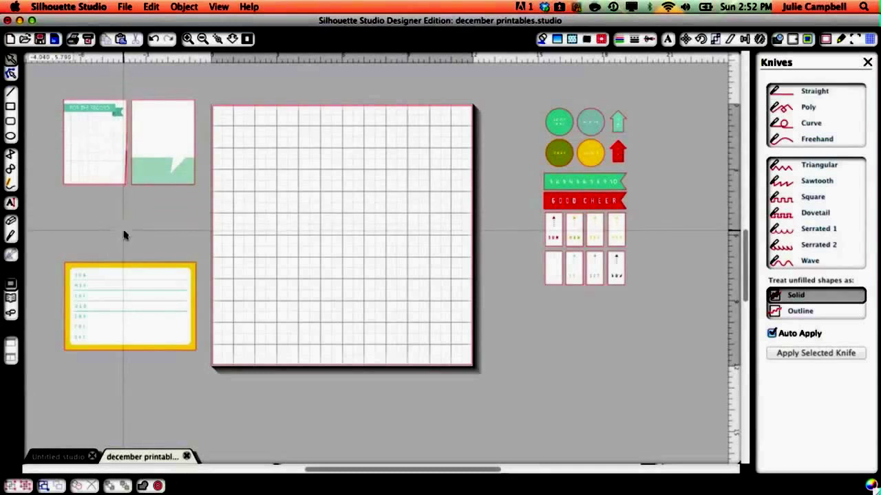
pyautogui.click(12, 235)
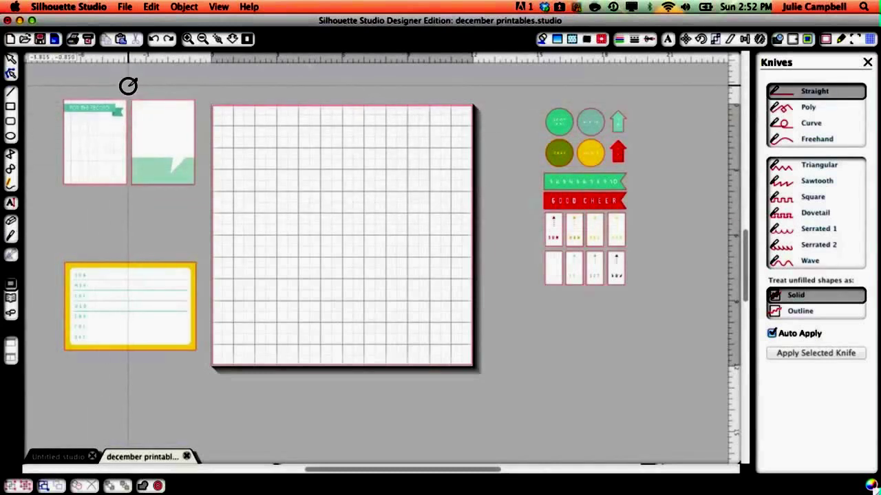
pyautogui.moveTo(128, 85); pyautogui.dragTo(125, 238)
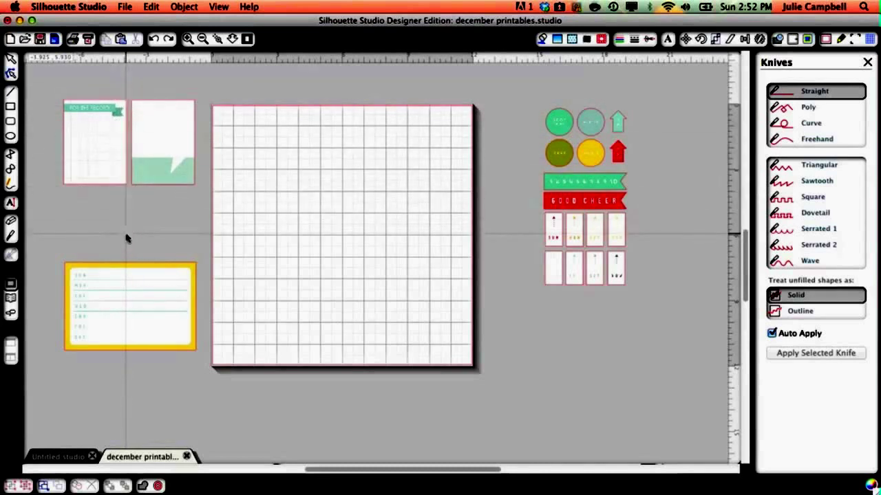
pyautogui.moveTo(161, 190); pyautogui.dragTo(166, 251)
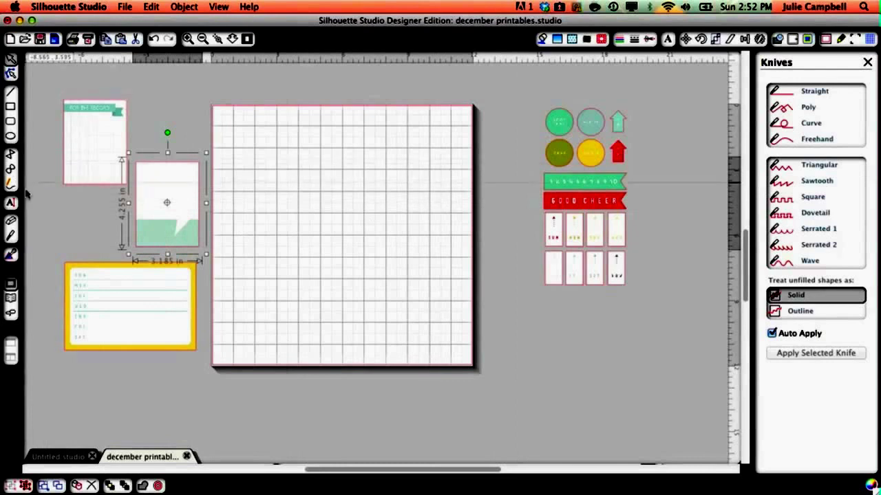
# - Slice the circles and arrows away from the banners
pyautogui.click(11, 236)
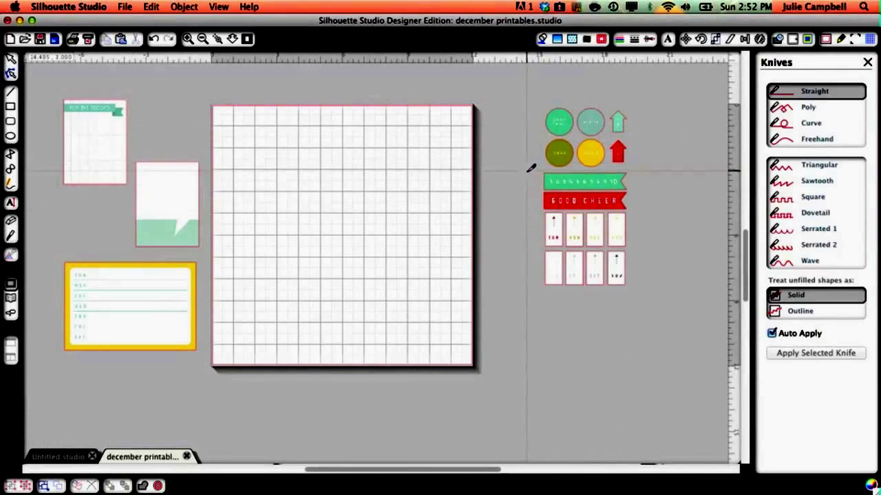
pyautogui.moveTo(524, 168); pyautogui.dragTo(676, 177)
pyautogui.moveTo(619, 147); pyautogui.dragTo(624, 124)
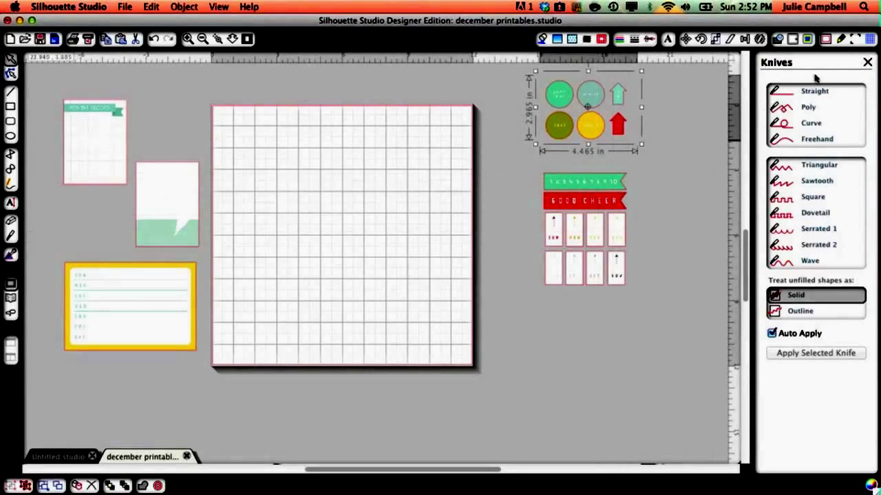
pyautogui.click(854, 38)
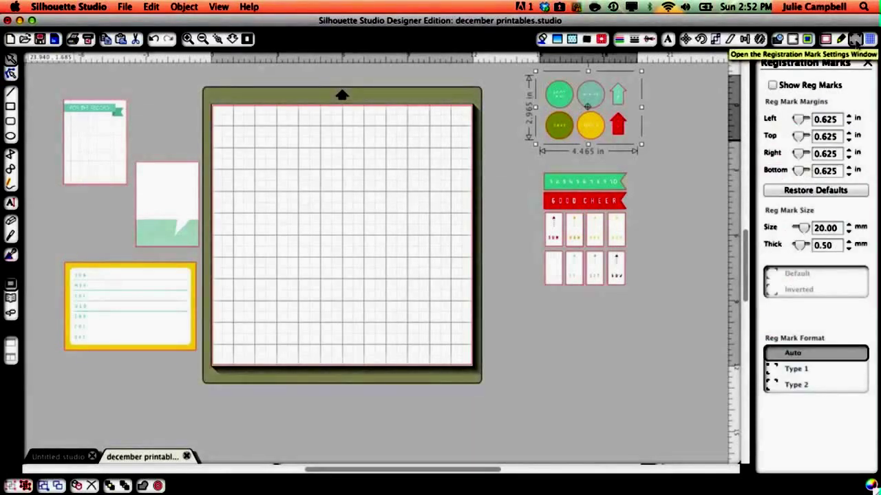
# - Turn on registration marks and set the page size to Letter
pyautogui.click(772, 86)
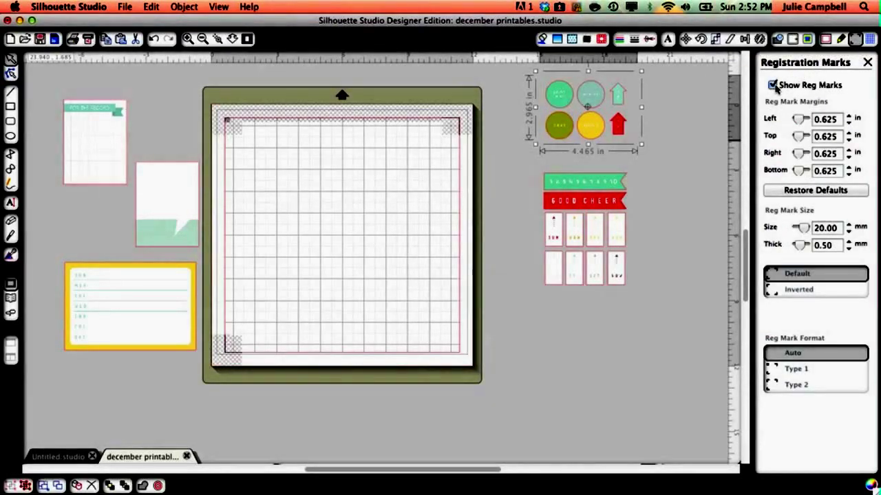
pyautogui.click(825, 39)
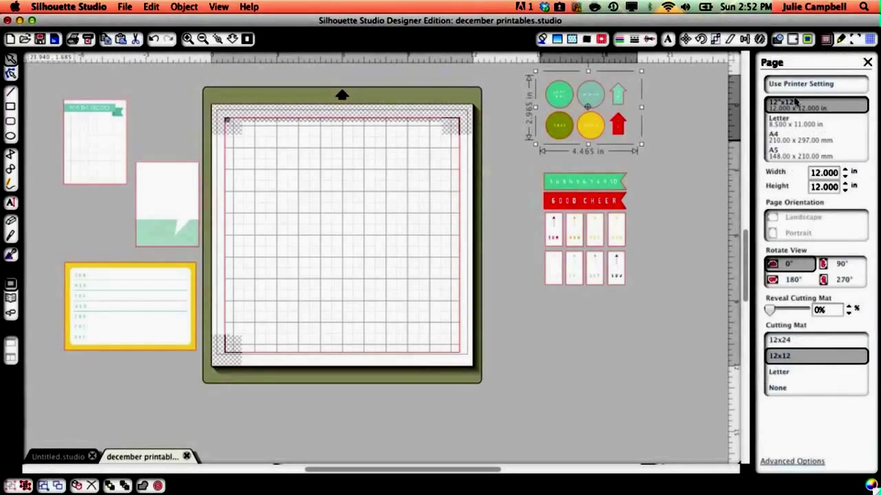
pyautogui.click(780, 124)
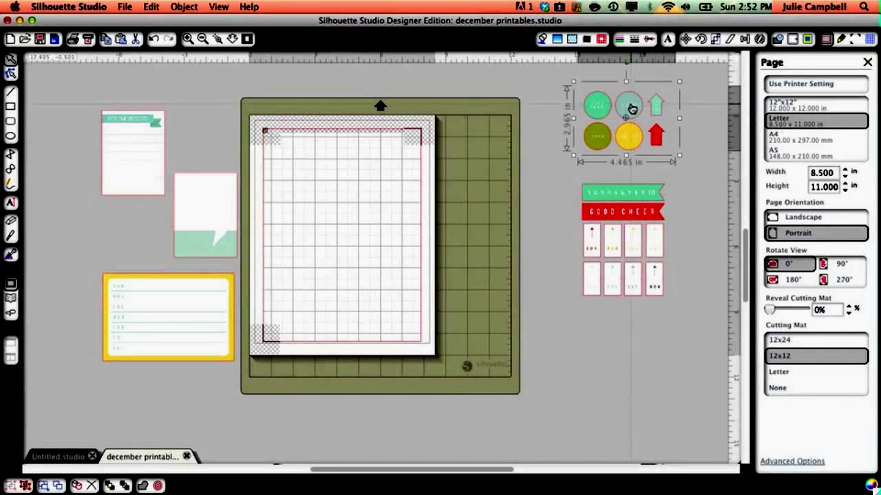
# - Place the circles top left, the yellow lined frame lower, and the speech-bubble card upper right
pyautogui.moveTo(621, 113); pyautogui.dragTo(345, 155)
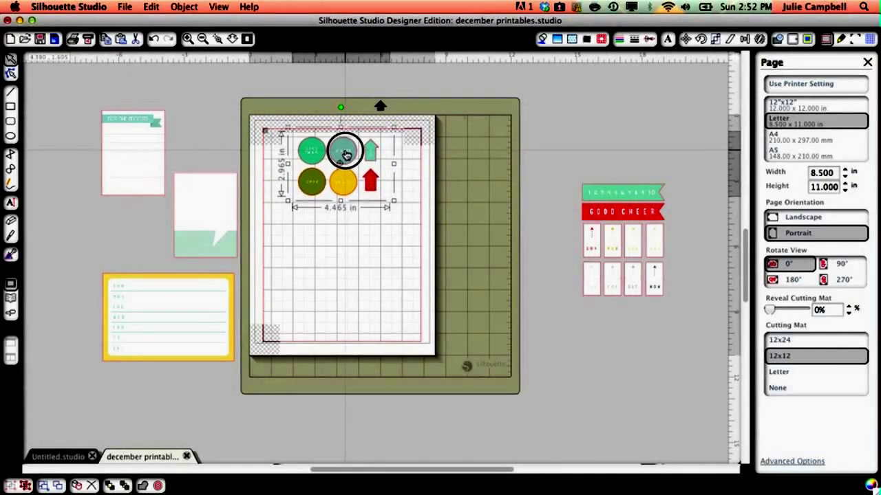
pyautogui.moveTo(346, 154); pyautogui.dragTo(314, 165)
pyautogui.click(334, 277)
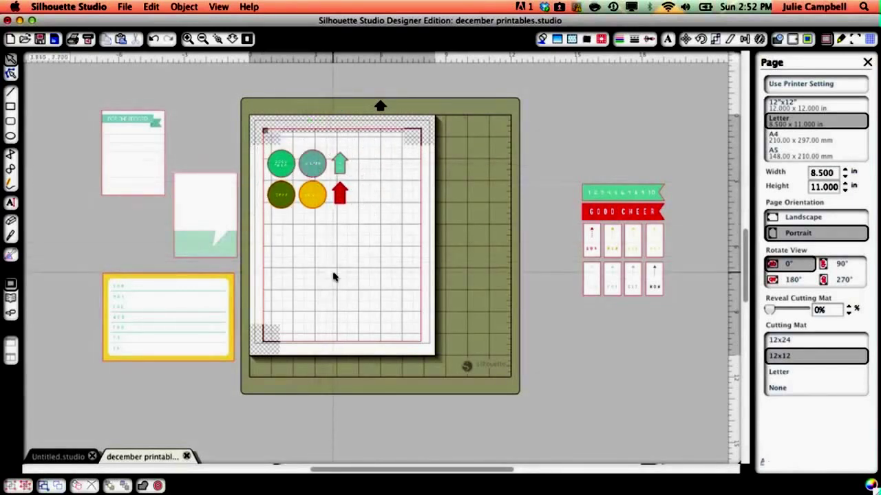
pyautogui.moveTo(214, 282); pyautogui.dragTo(392, 260)
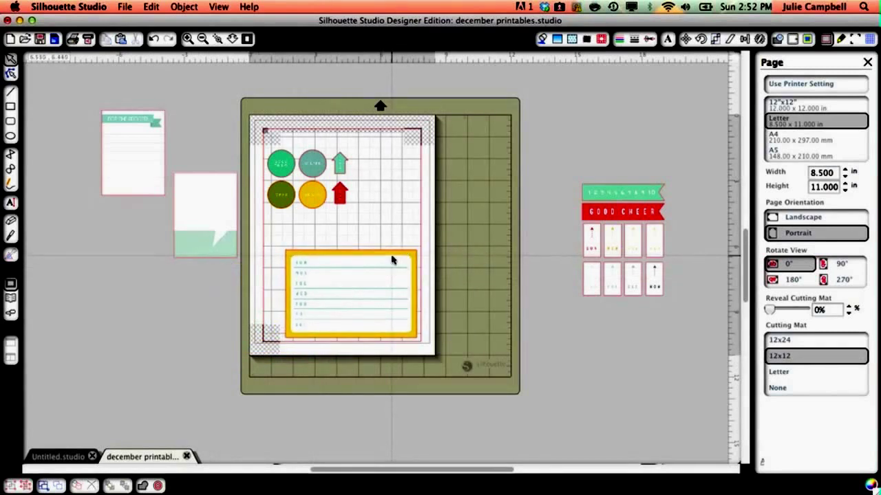
pyautogui.moveTo(234, 231); pyautogui.dragTo(405, 215)
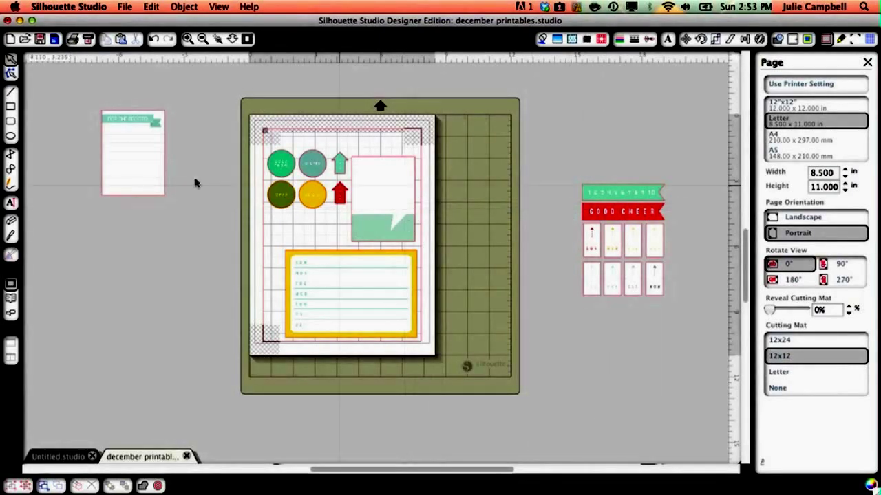
pyautogui.click(11, 235)
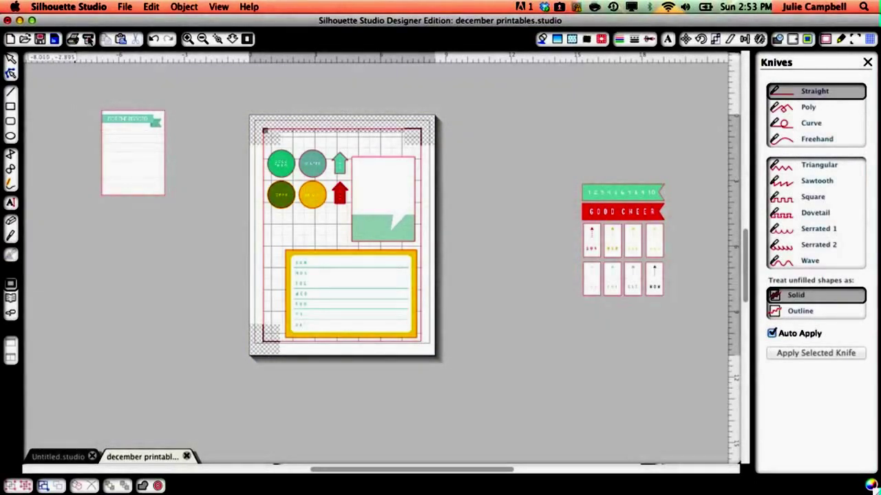
# - Send the registration-marked Letter page to the Silhouette cutter, raising the Print Image prompt
pyautogui.click(88, 39)
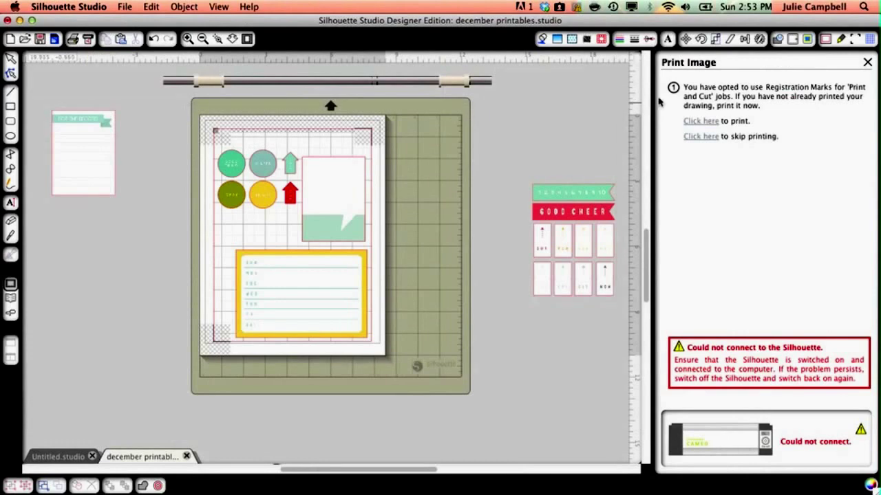